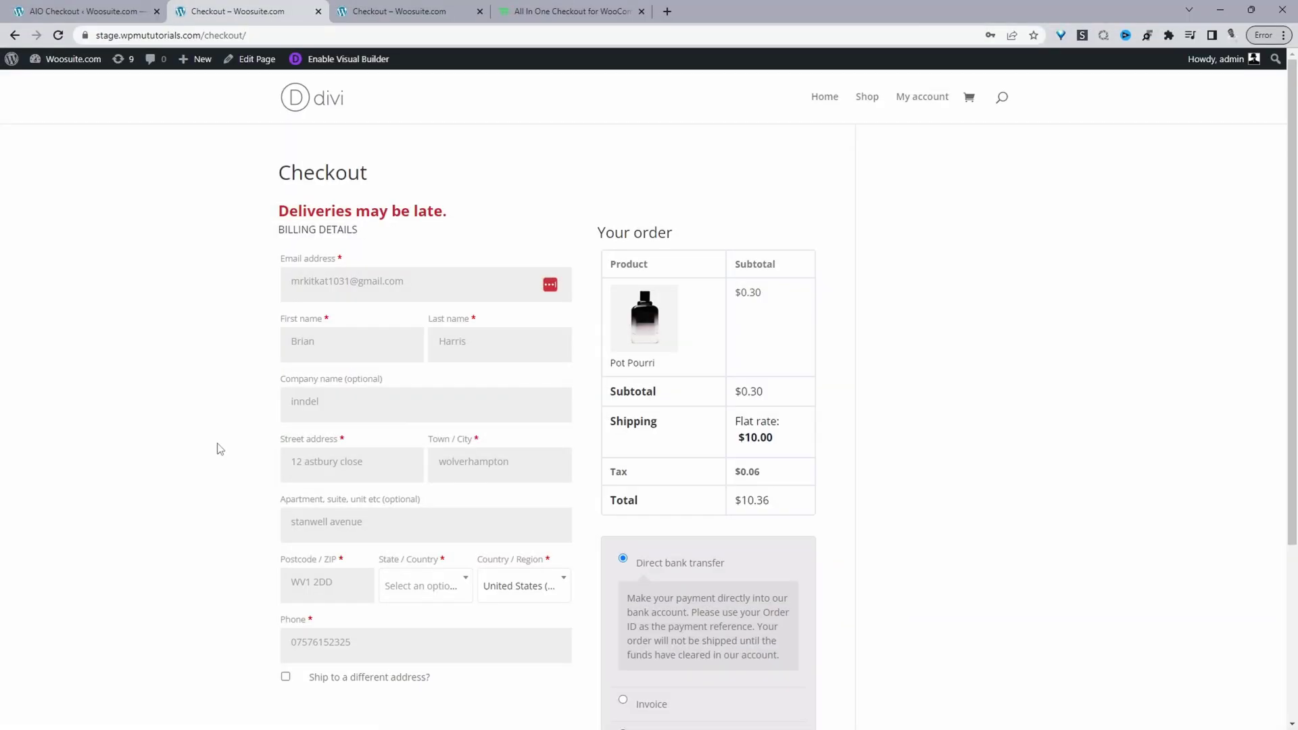
Review the Divi-styled checkout, then switch to the AIO Checkout version of the page
{"action": "scroll", "coordinate": [485, 502], "scroll_direction": "down", "scroll_amount": 2}
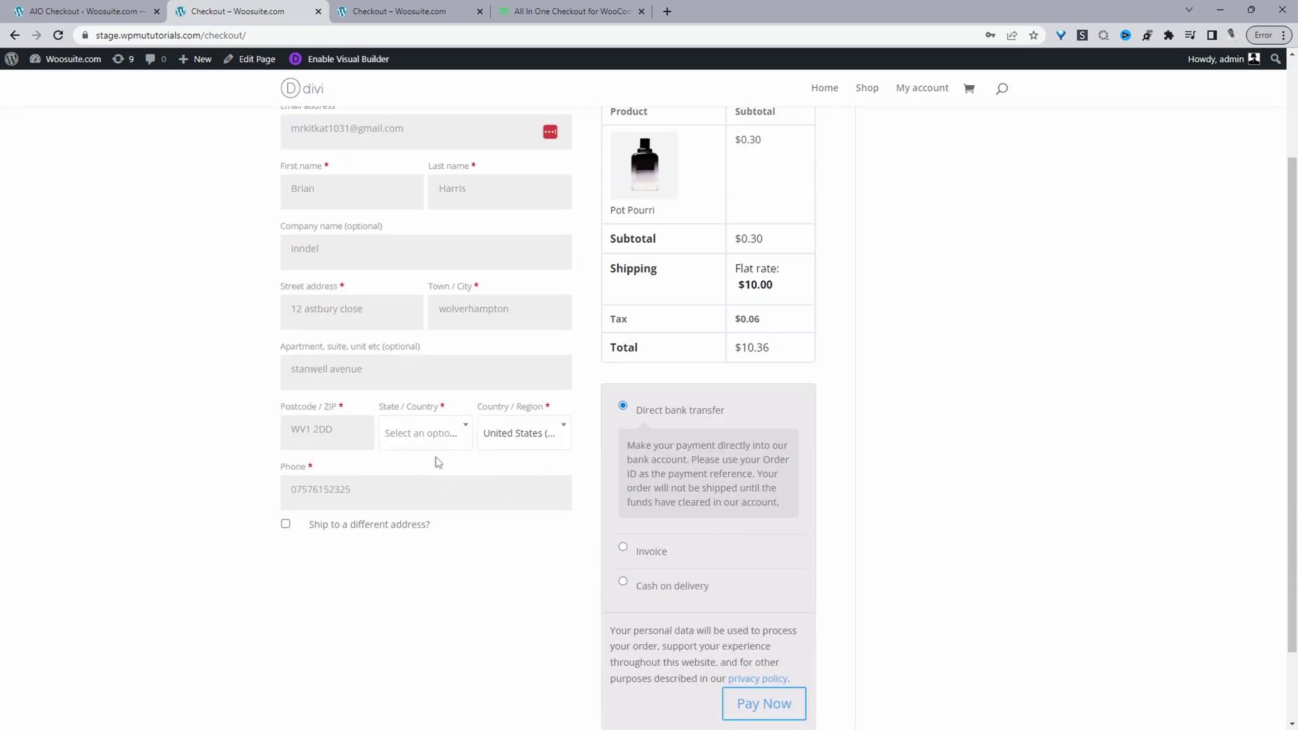
{"action": "scroll", "coordinate": [298, 511], "scroll_direction": "up", "scroll_amount": 2}
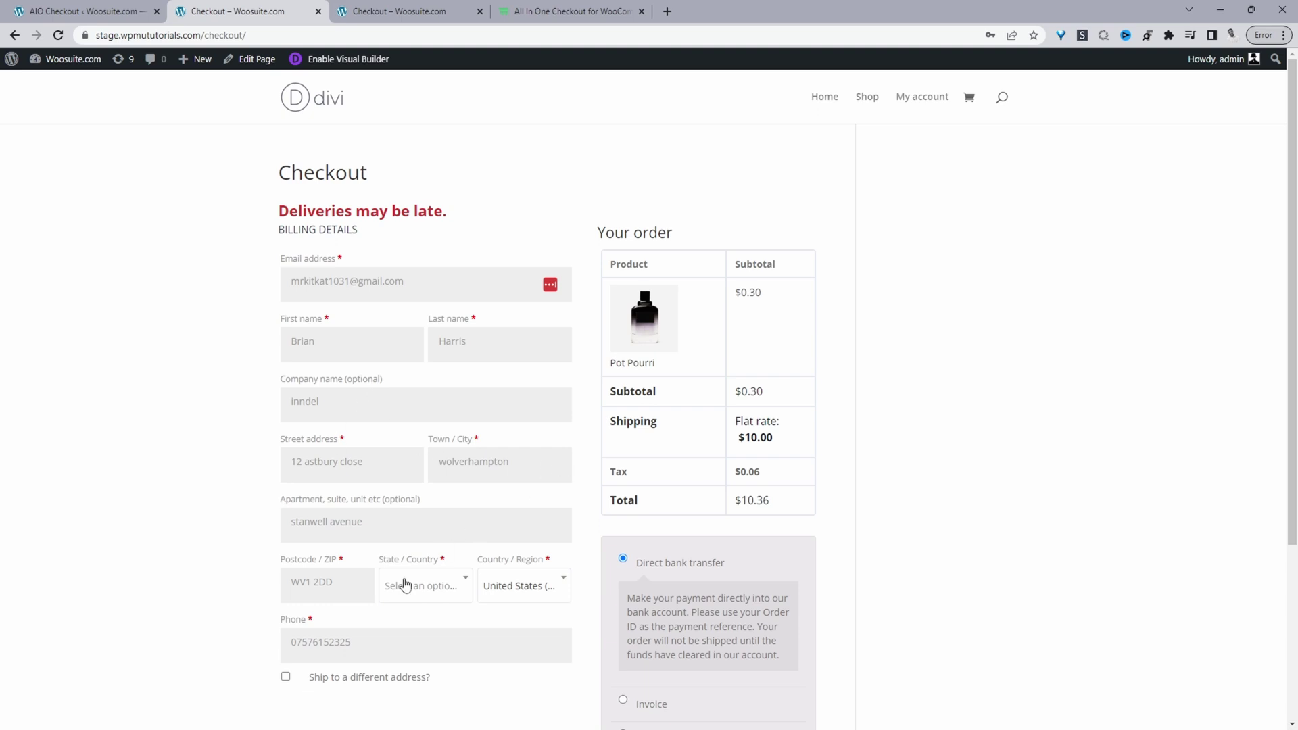
{"action": "left_click", "coordinate": [411, 11]}
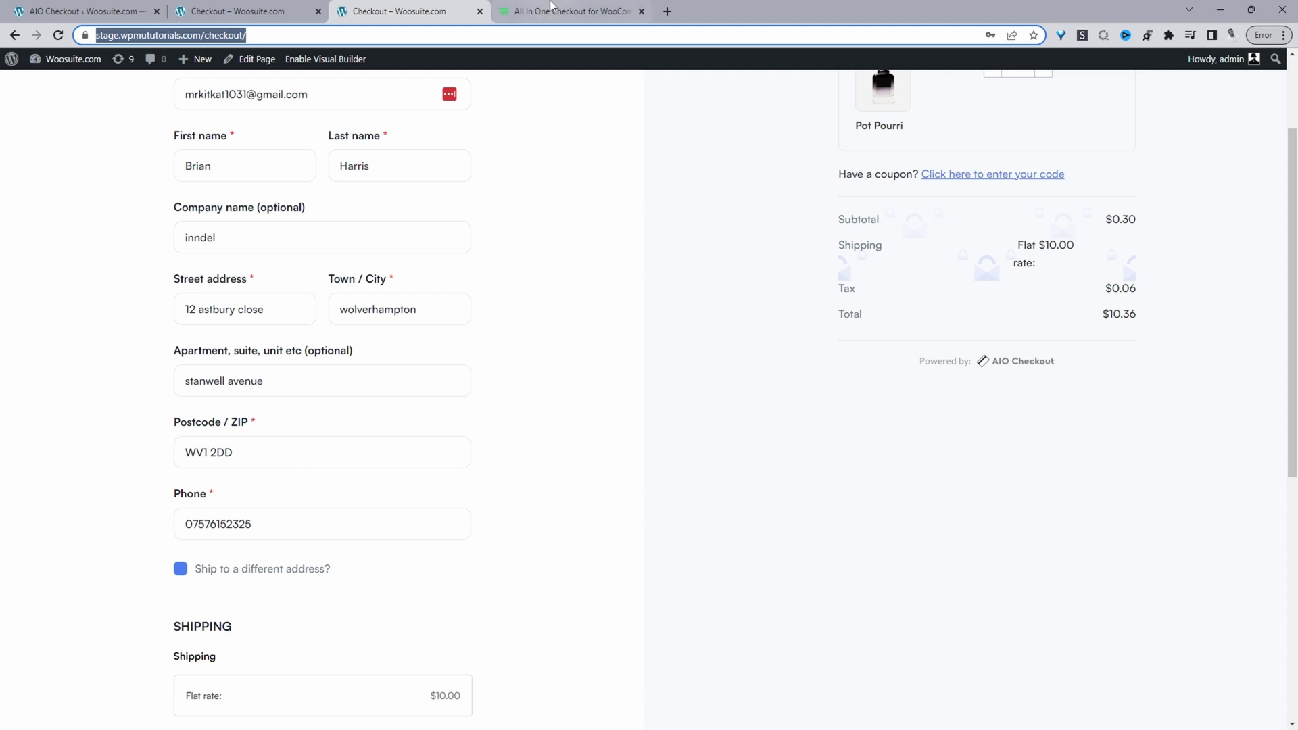
Switch to the All In One Checkout plugin page tab
{"action": "key", "text": "ctrl+Tab"}
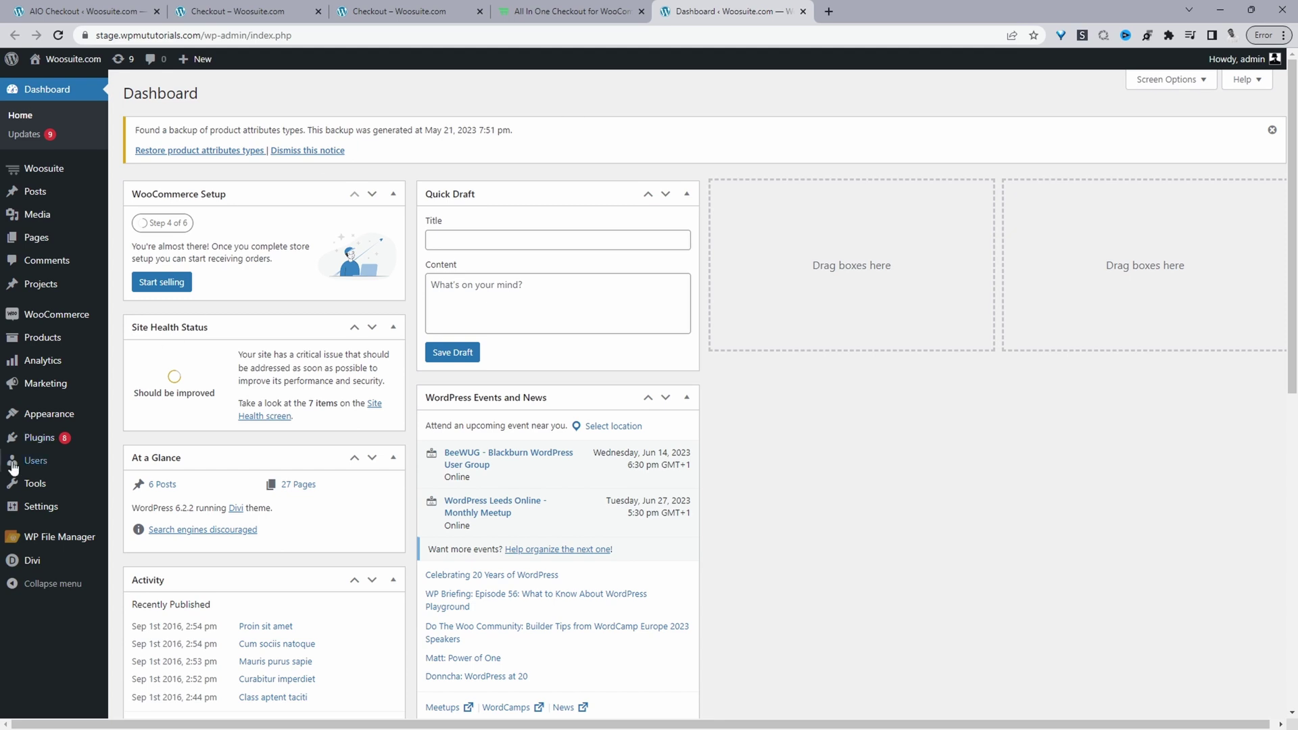
Open Woosuite Addons and confirm All in One Checkout and its Pro add-on are enabled
{"action": "mouse_move", "coordinate": [101, 440]}
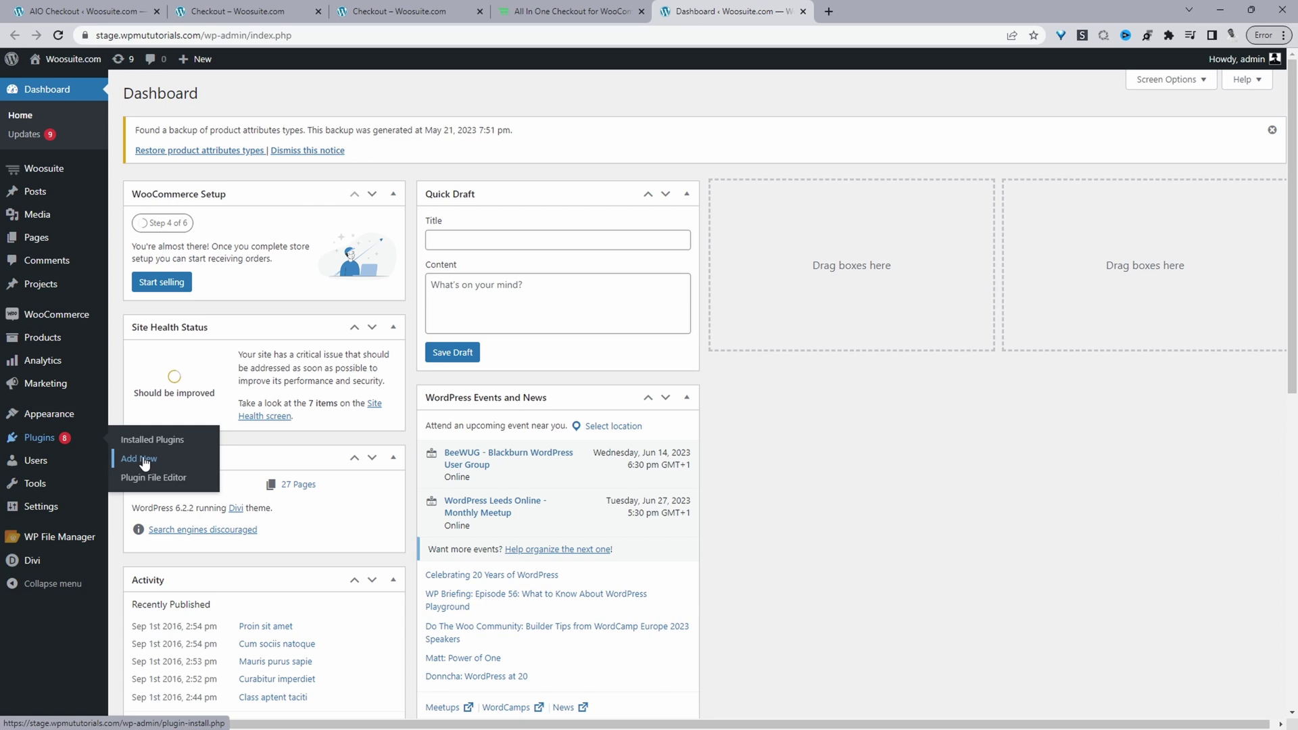
{"action": "mouse_move", "coordinate": [45, 176]}
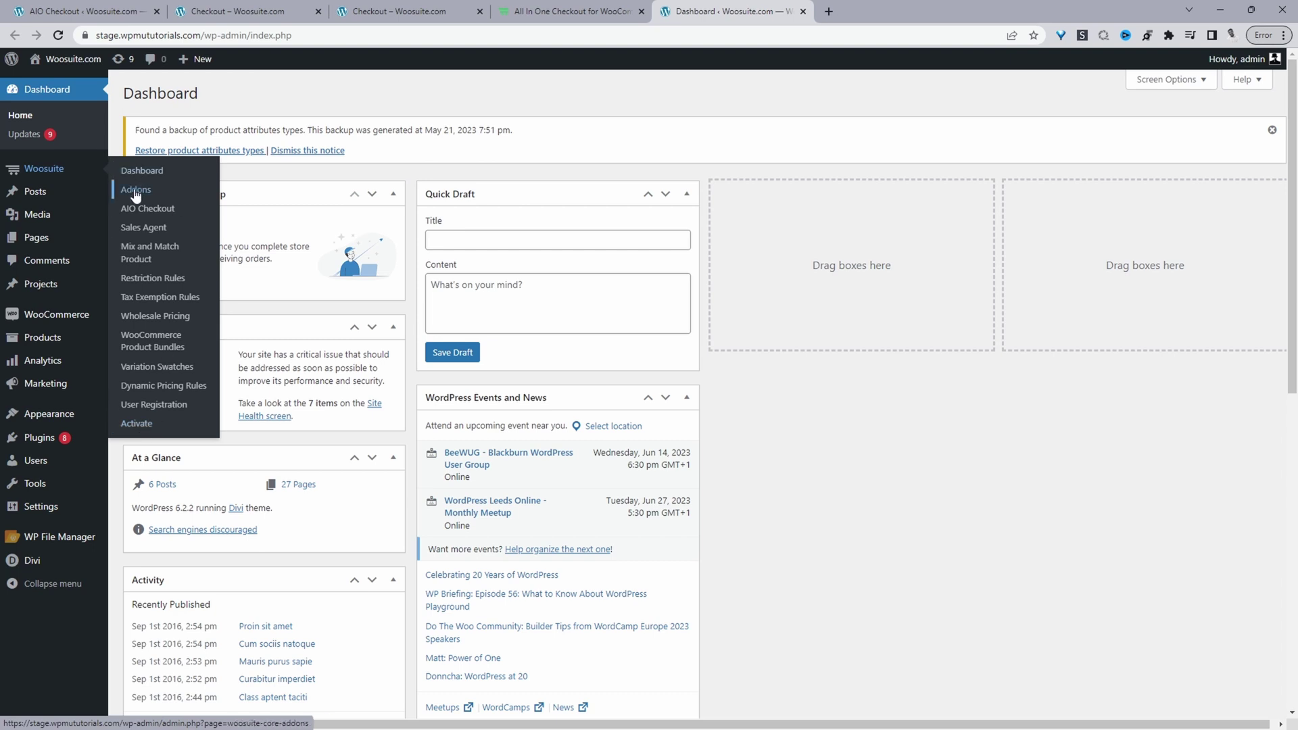
{"action": "left_click", "coordinate": [136, 190]}
{"action": "scroll", "coordinate": [813, 364], "scroll_direction": "down", "scroll_amount": 10}
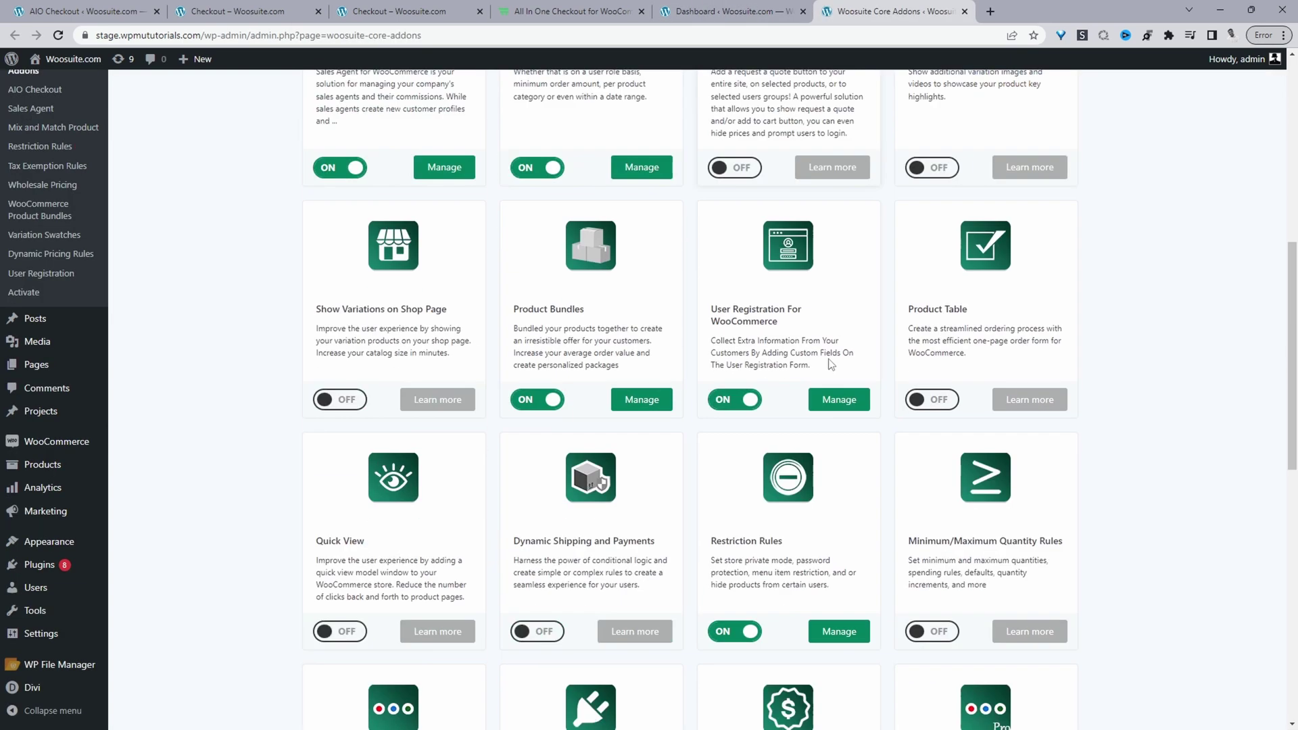
{"action": "scroll", "coordinate": [813, 365], "scroll_direction": "down", "scroll_amount": 7}
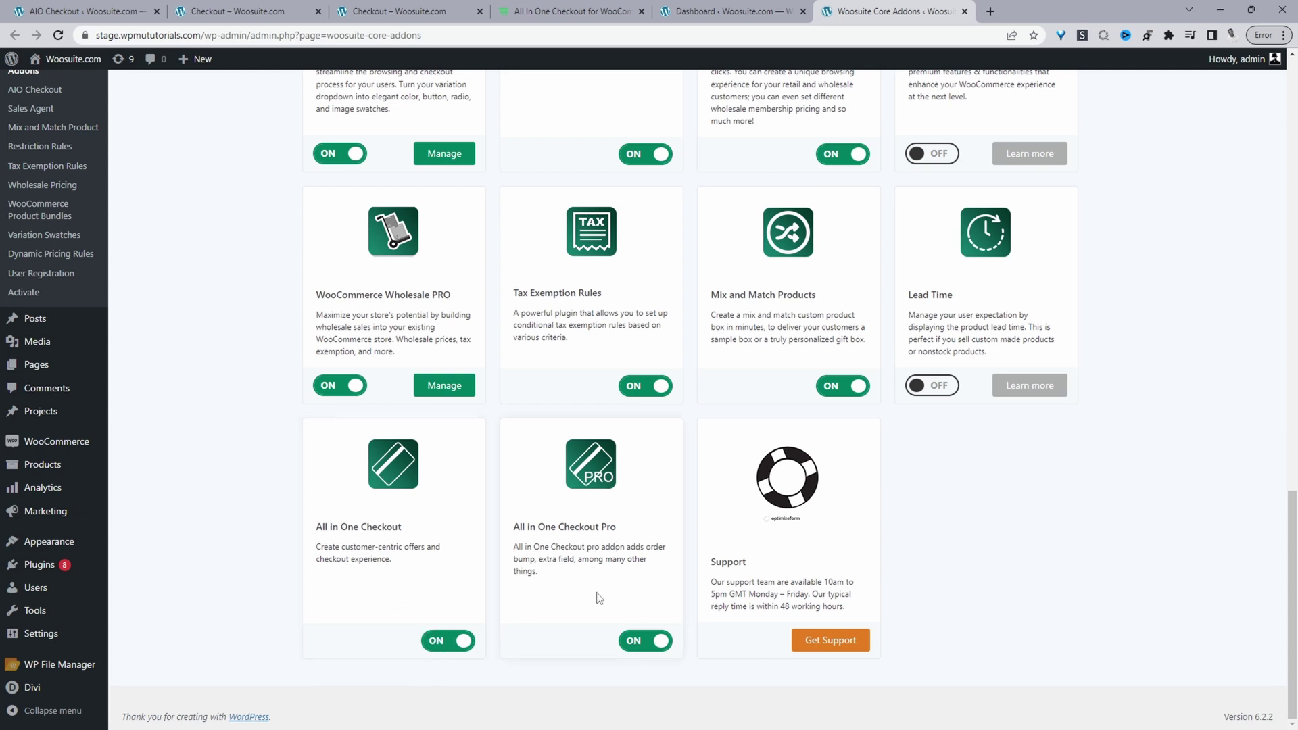
{"action": "scroll", "coordinate": [534, 582], "scroll_direction": "up", "scroll_amount": 4}
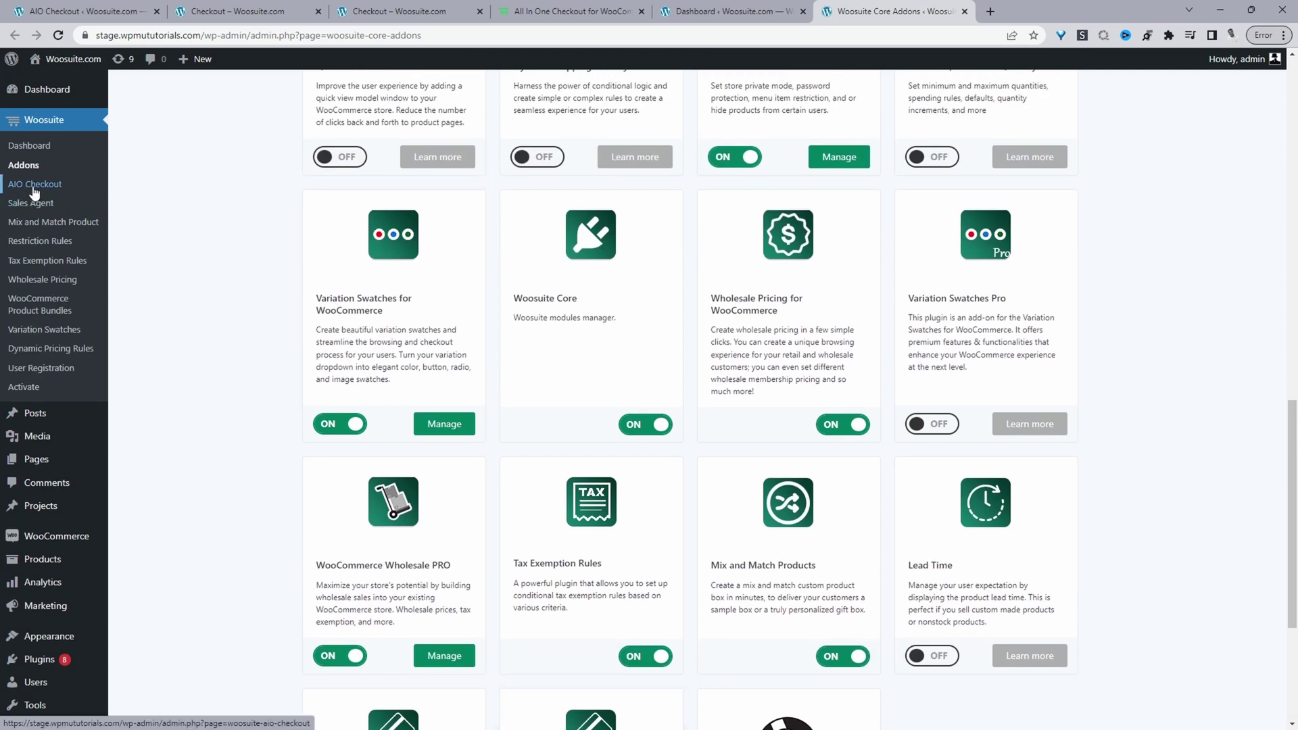
Open the 'general' checkout's field editor, trial-adding and then removing a Checkbox in Billing Details
{"action": "left_click", "coordinate": [34, 185]}
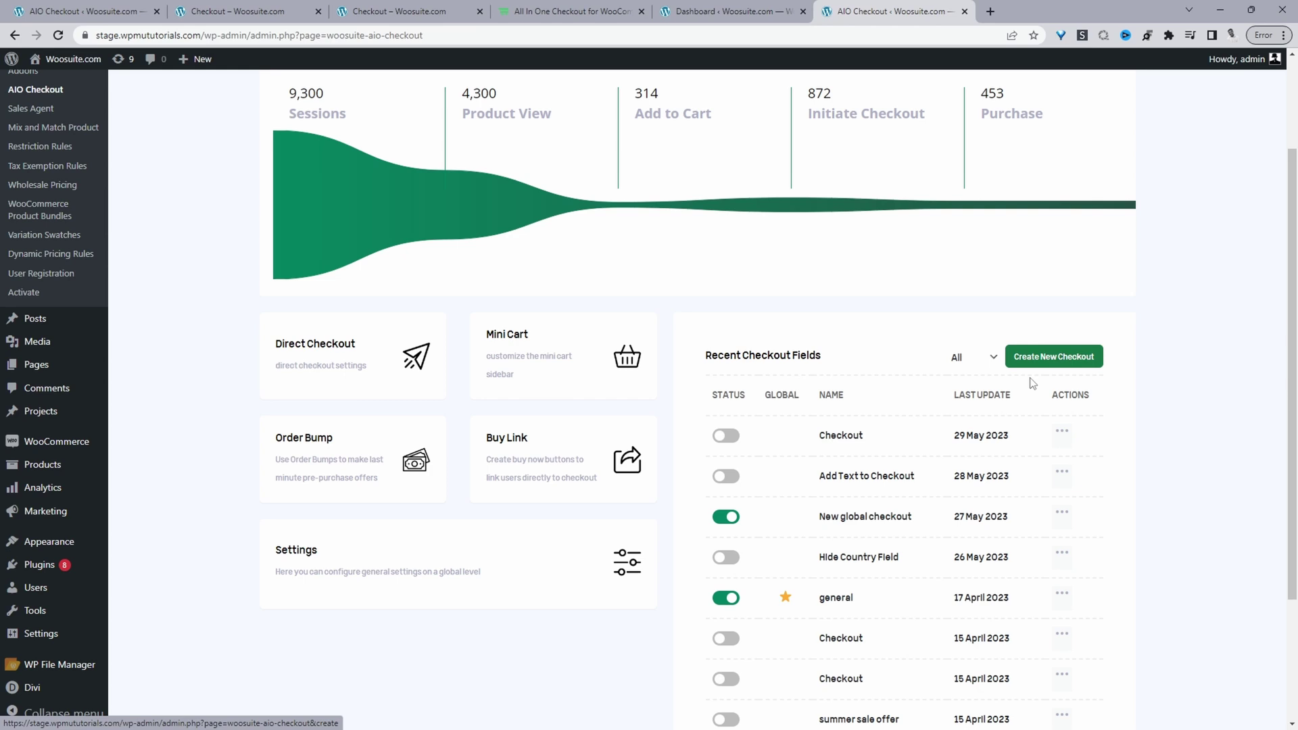
{"action": "left_click", "coordinate": [835, 605]}
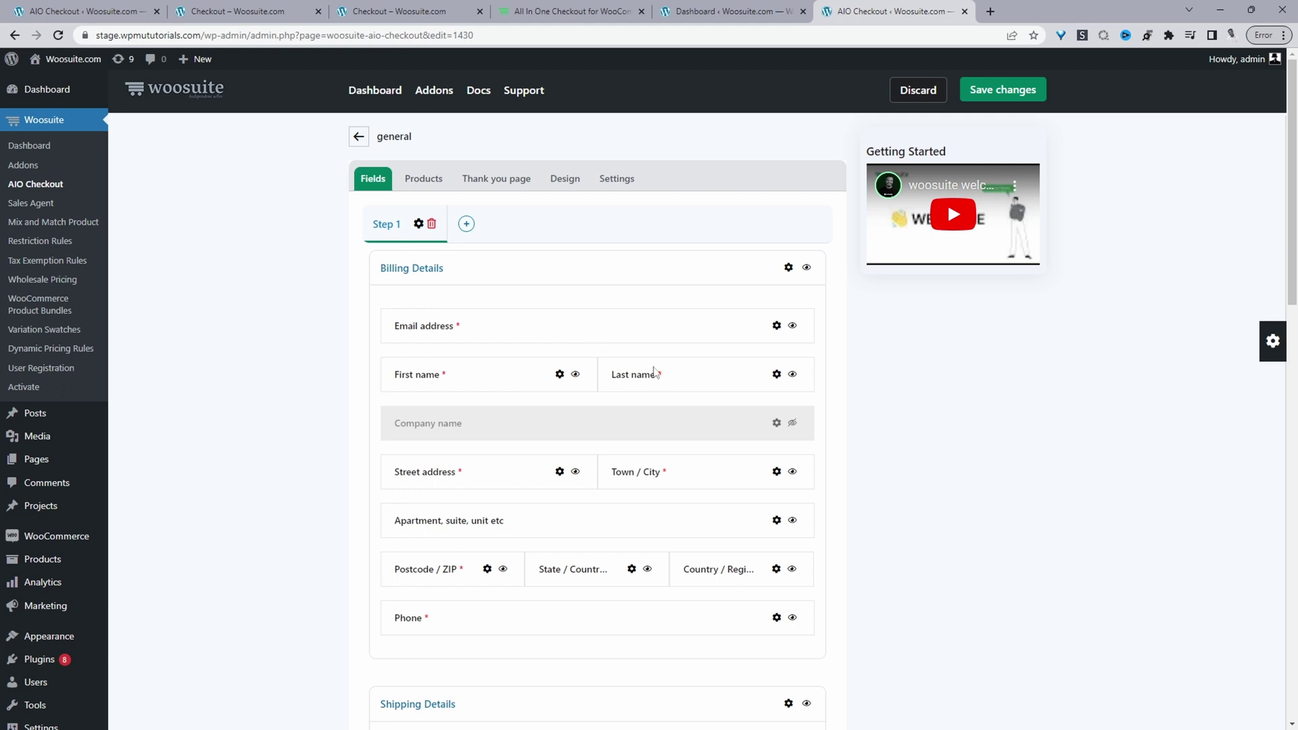
{"action": "left_click", "coordinate": [1273, 341]}
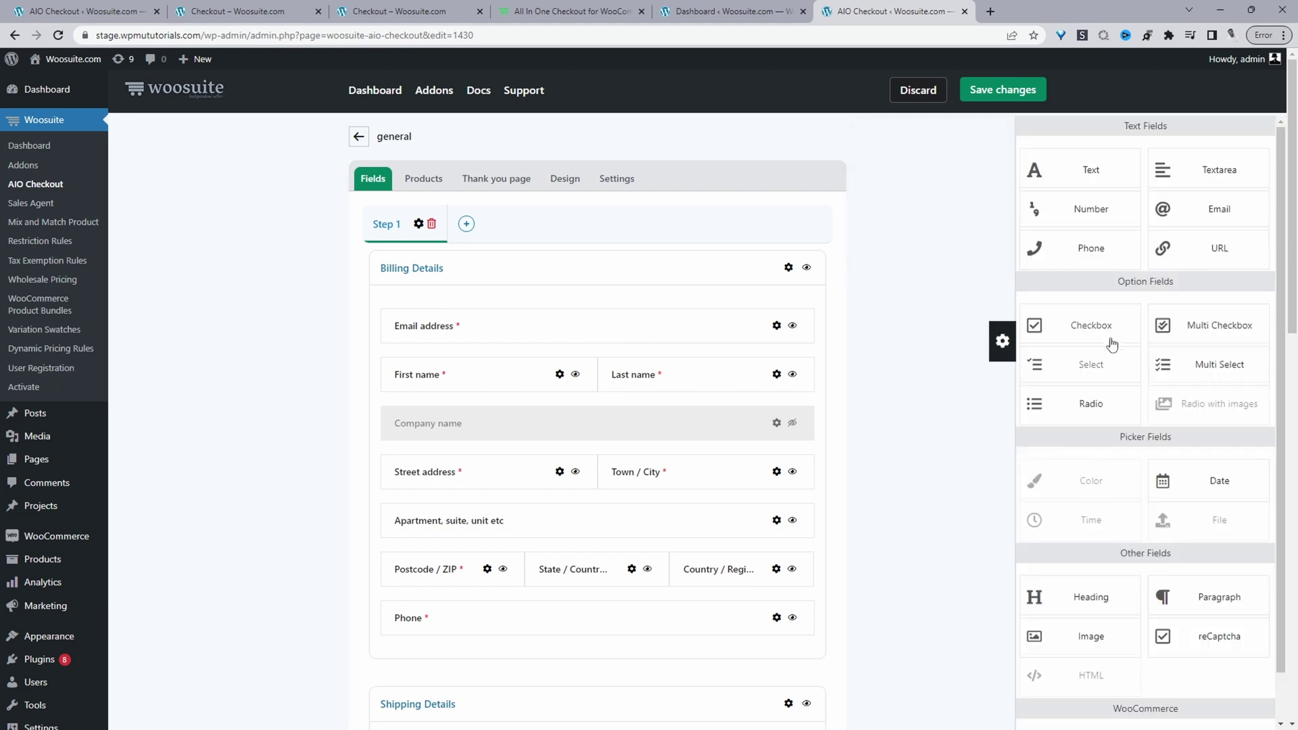
{"action": "left_click_drag", "start_coordinate": [1105, 338], "coordinate": [511, 304]}
{"action": "left_click", "coordinate": [799, 329]}
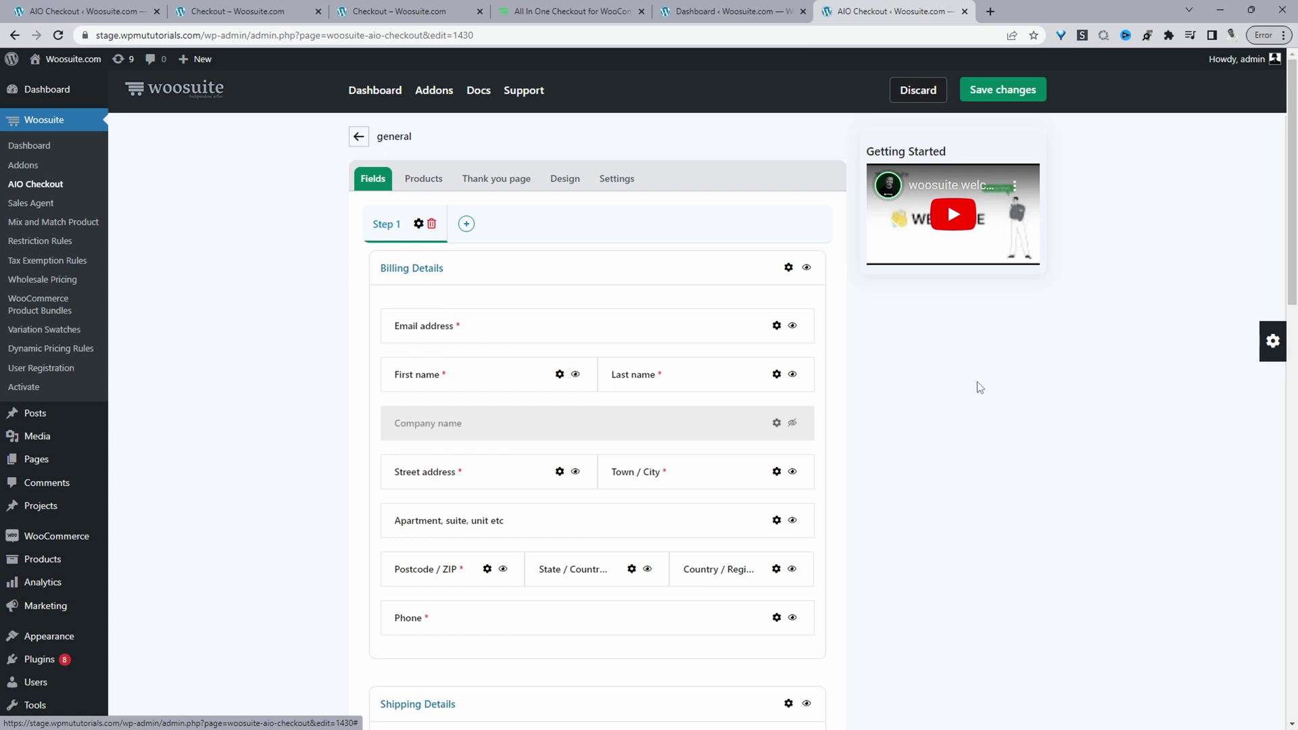
{"action": "scroll", "coordinate": [609, 446], "scroll_direction": "down", "scroll_amount": 2}
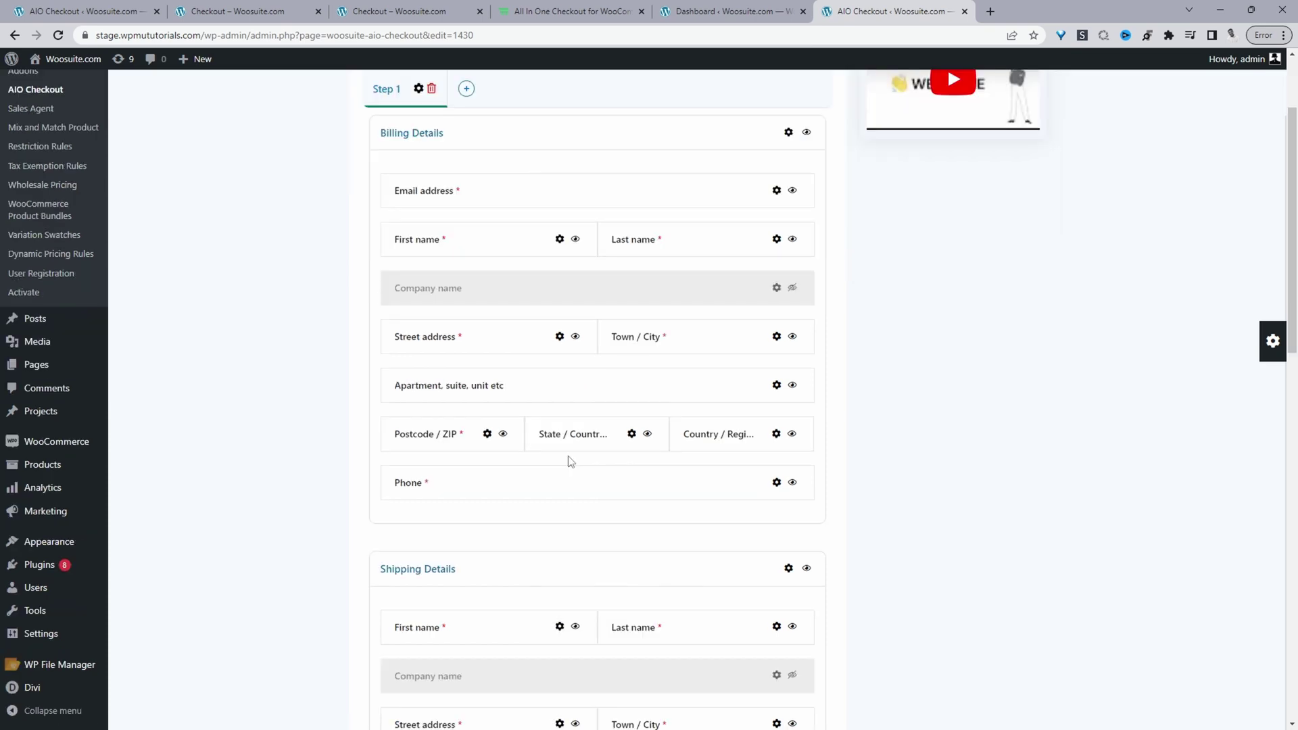
Hide the billing State field, keeping Country / Region visible with United States (US) as default
{"action": "left_click", "coordinate": [792, 434]}
{"action": "left_click", "coordinate": [648, 434]}
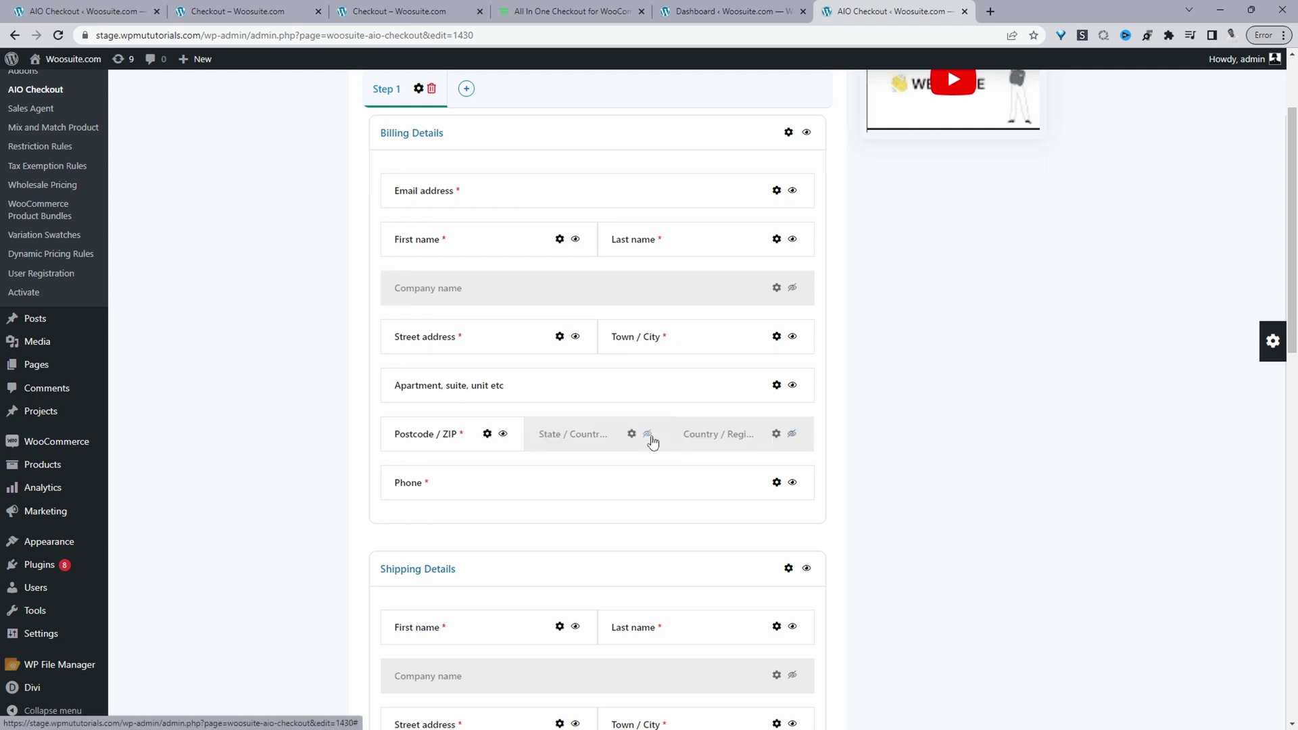
{"action": "left_click", "coordinate": [792, 434]}
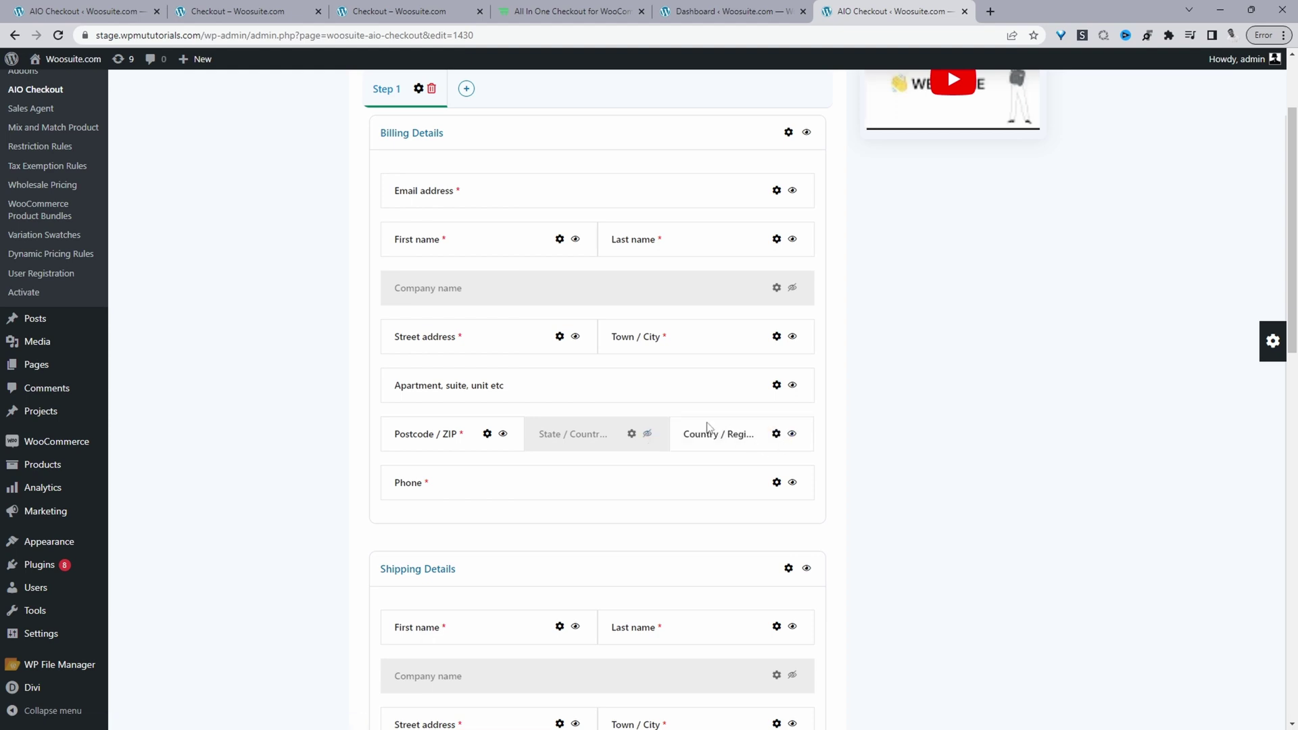
{"action": "left_click", "coordinate": [776, 434]}
{"action": "left_click", "coordinate": [1122, 377]}
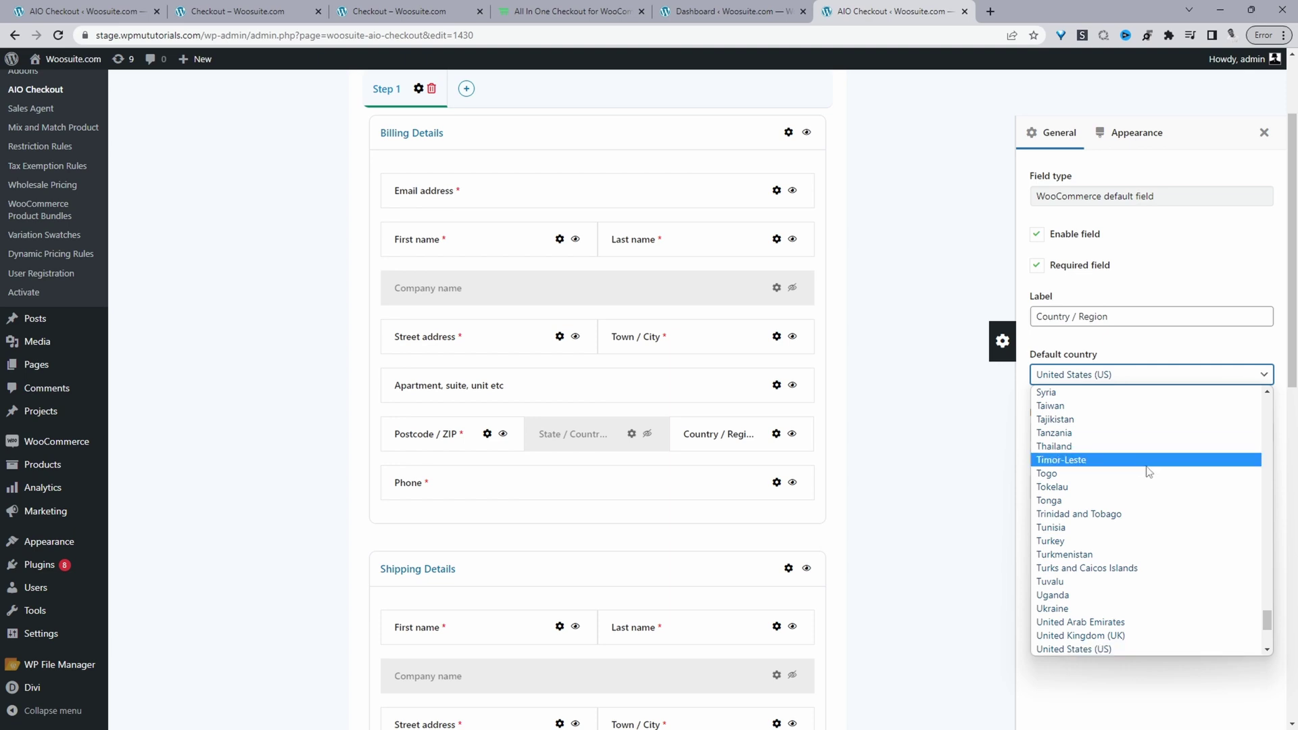
{"action": "left_click", "coordinate": [1087, 648]}
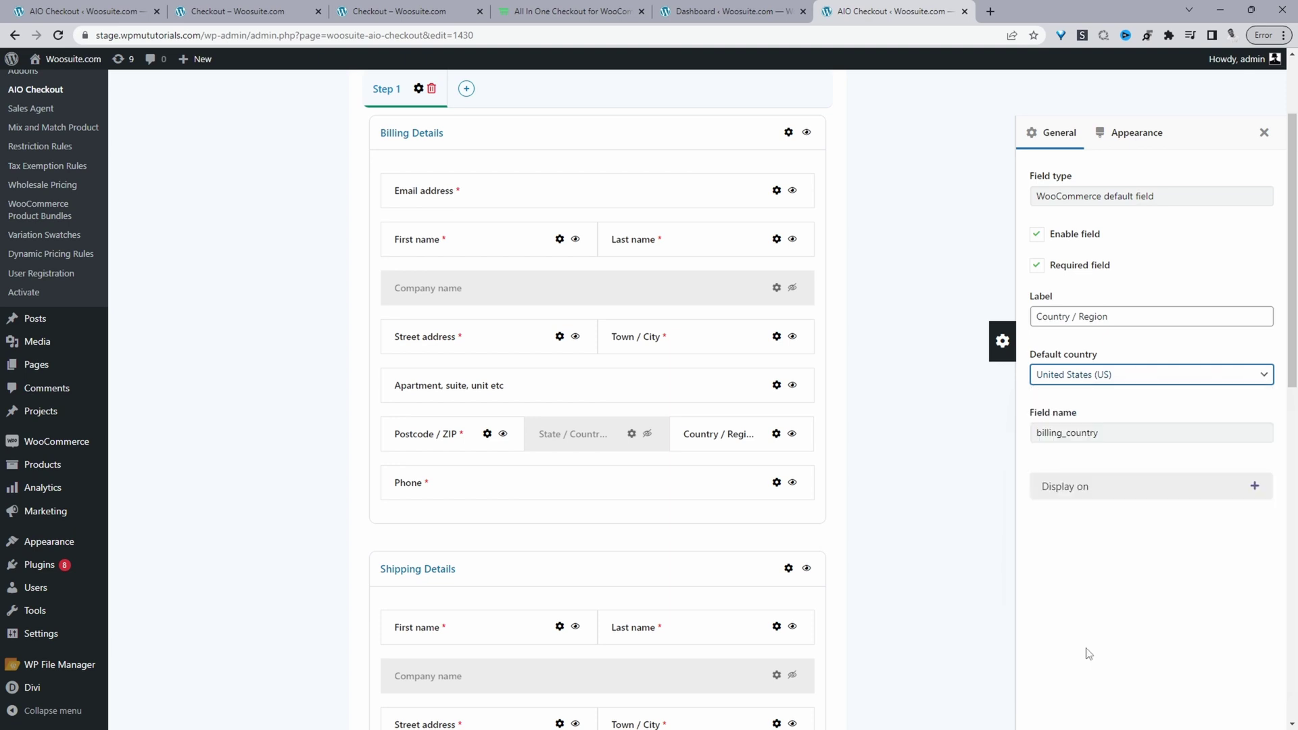
{"action": "left_click", "coordinate": [1264, 133]}
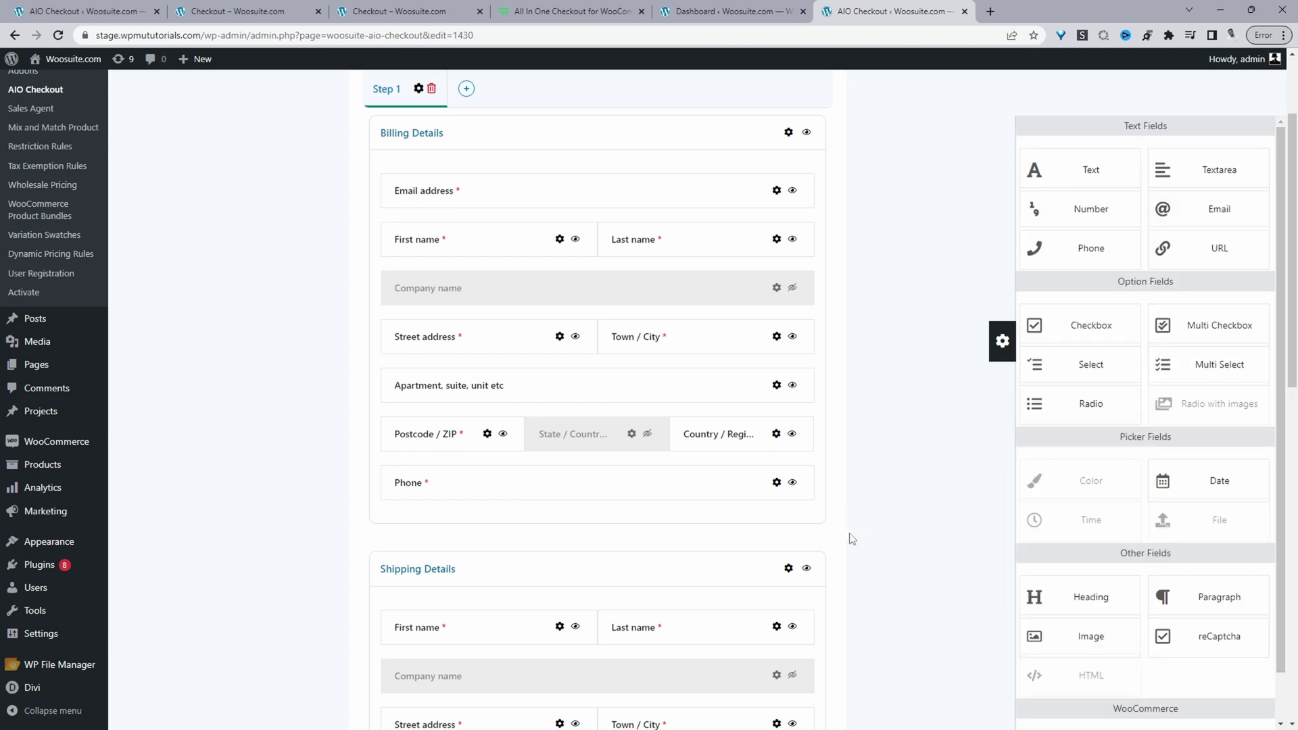
{"action": "scroll", "coordinate": [821, 563], "scroll_direction": "up", "scroll_amount": 2}
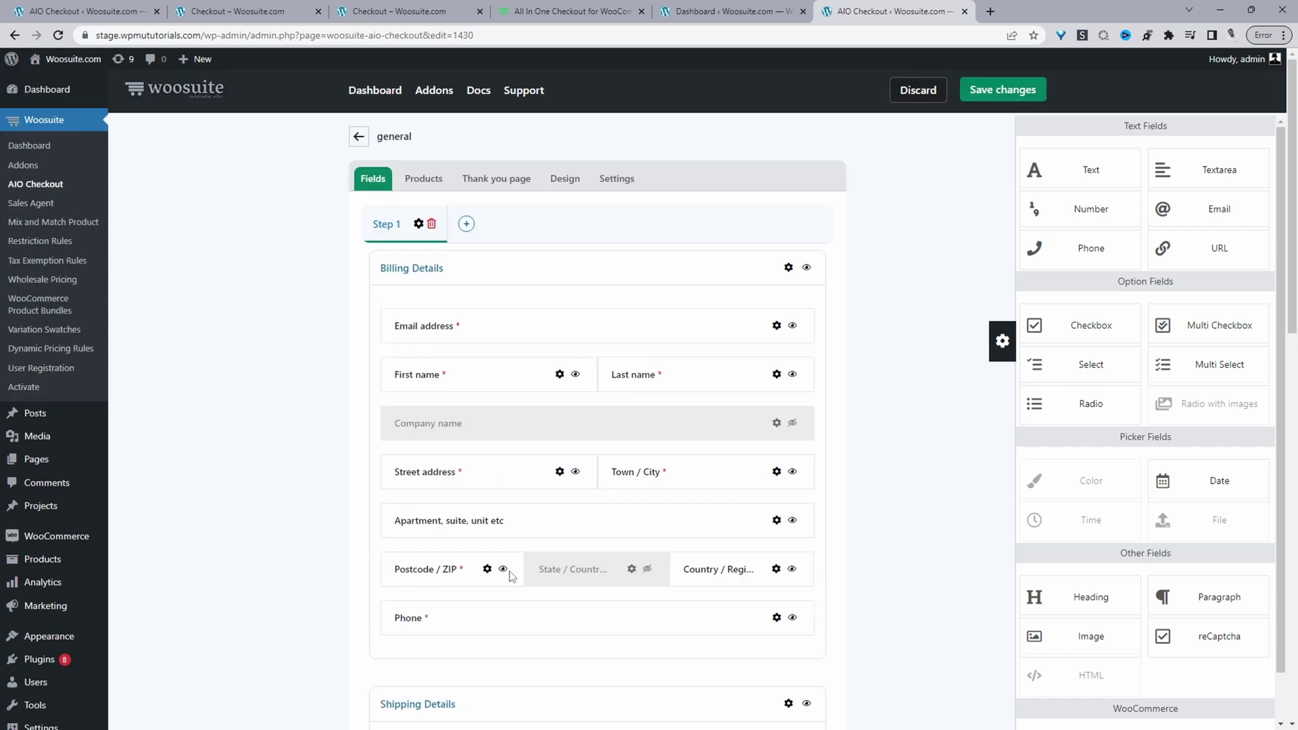
Give the general checkout a Two columns layout with the Modern Shop Template
{"action": "left_click", "coordinate": [561, 185]}
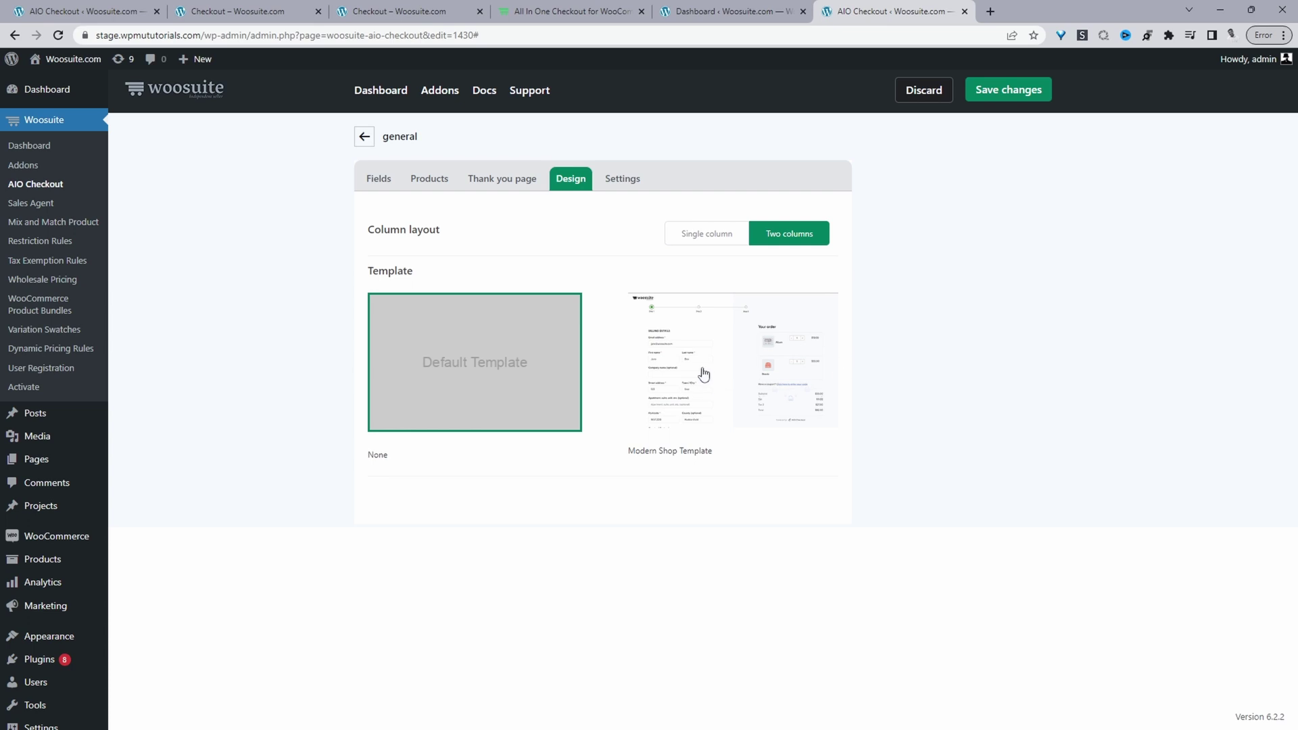
{"action": "left_click", "coordinate": [707, 233]}
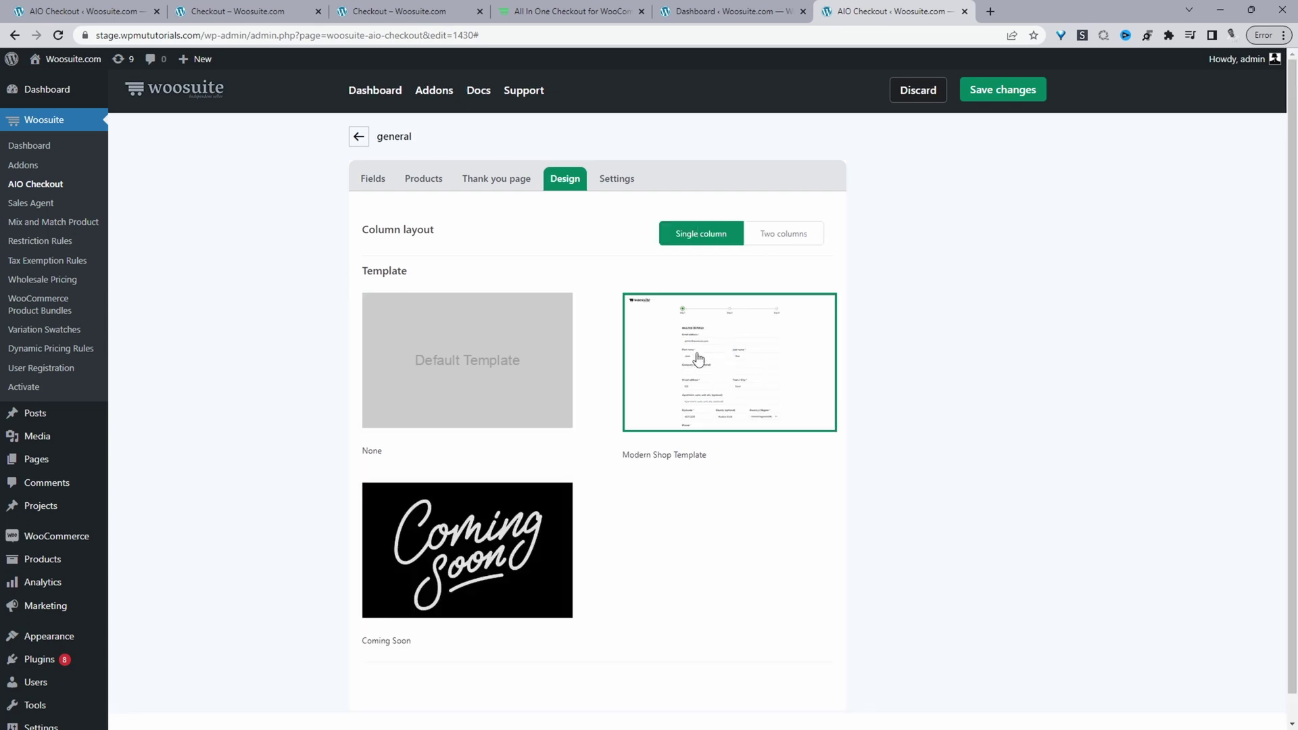
{"action": "left_click", "coordinate": [780, 236]}
{"action": "left_click", "coordinate": [714, 377]}
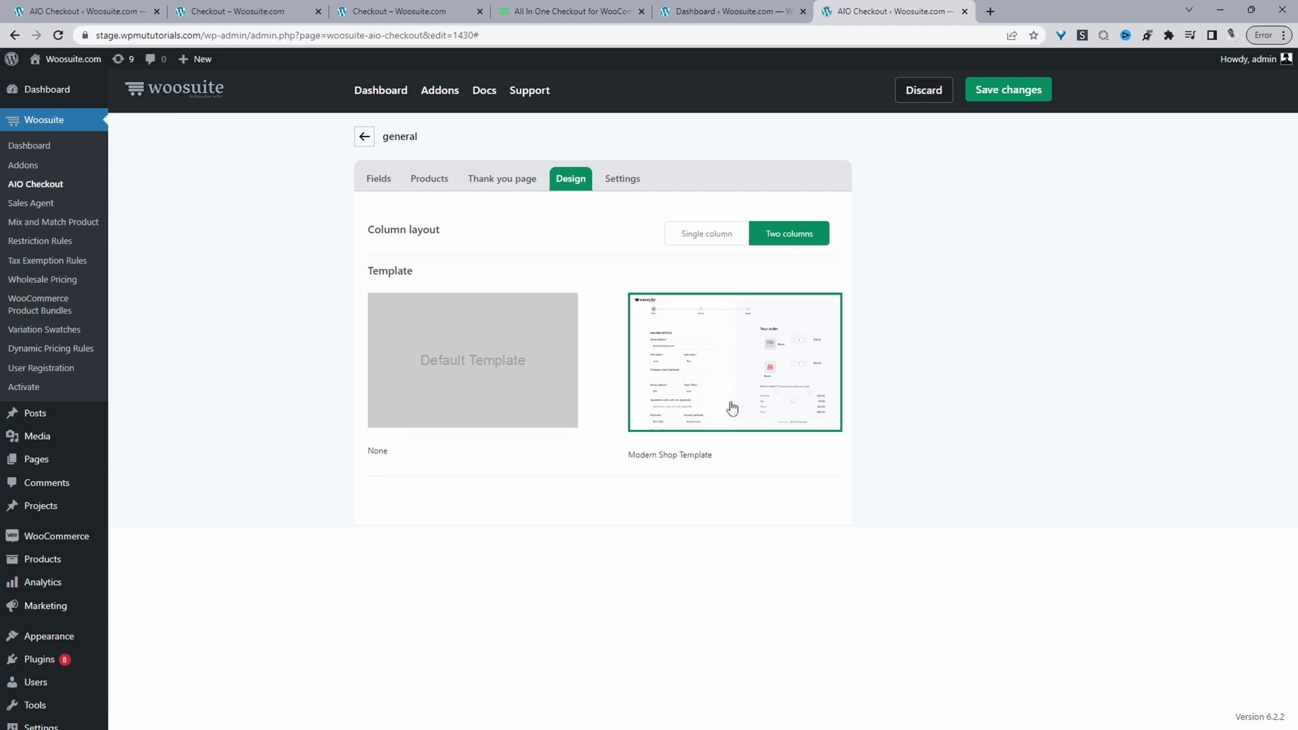
{"action": "left_click", "coordinate": [618, 186]}
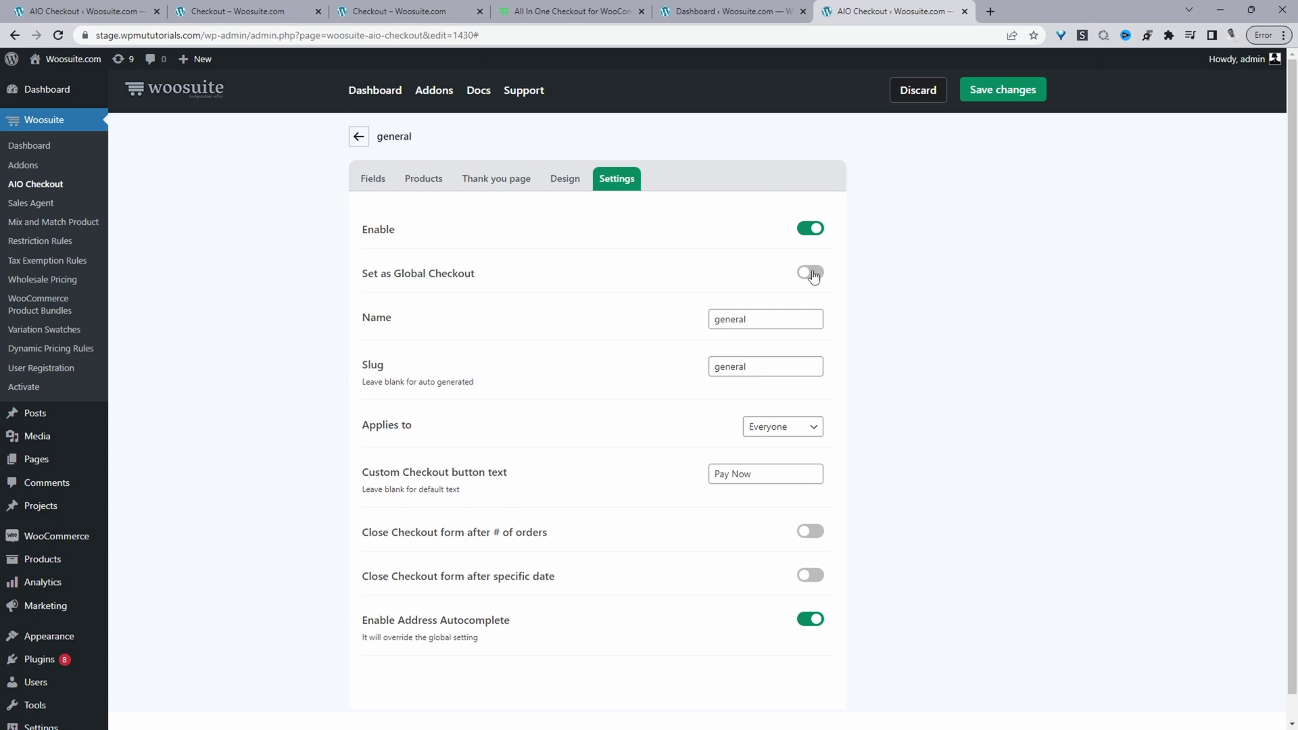
{"action": "double_click", "coordinate": [759, 319]}
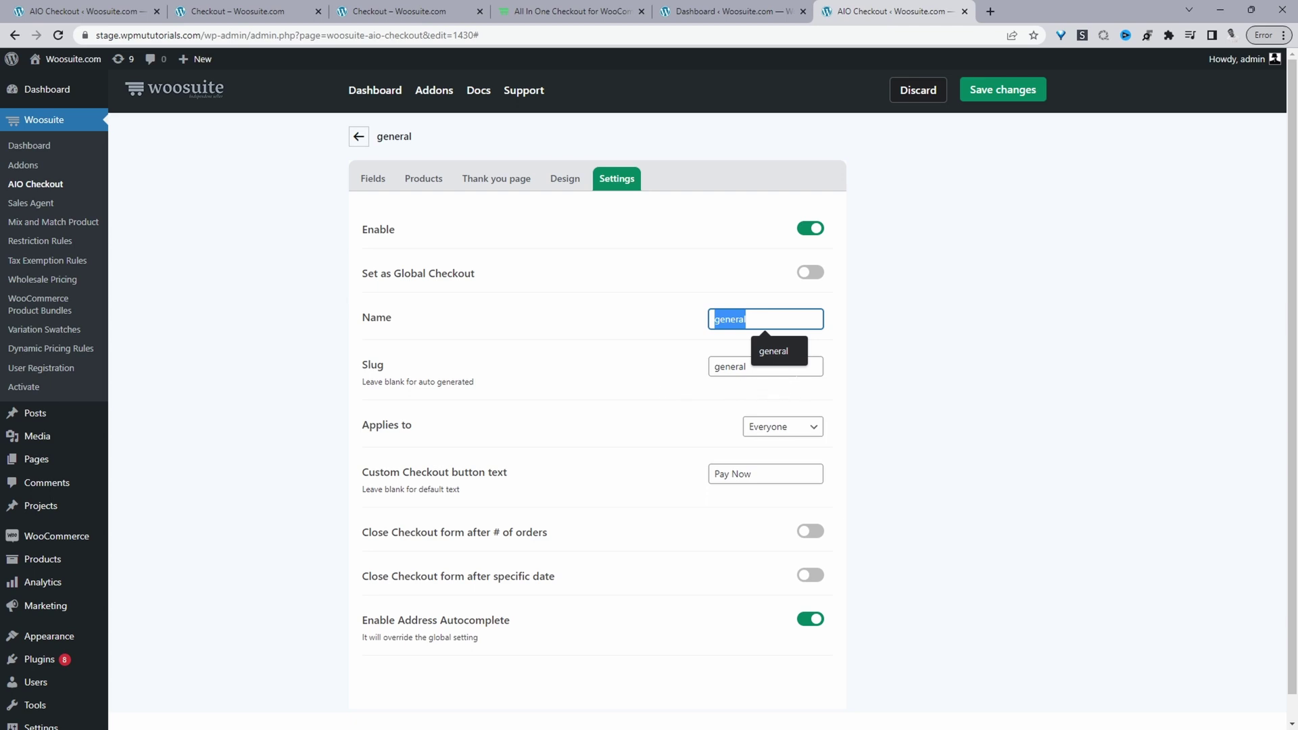
{"action": "double_click", "coordinate": [746, 367]}
{"action": "scroll", "coordinate": [623, 475], "scroll_direction": "down", "scroll_amount": 1}
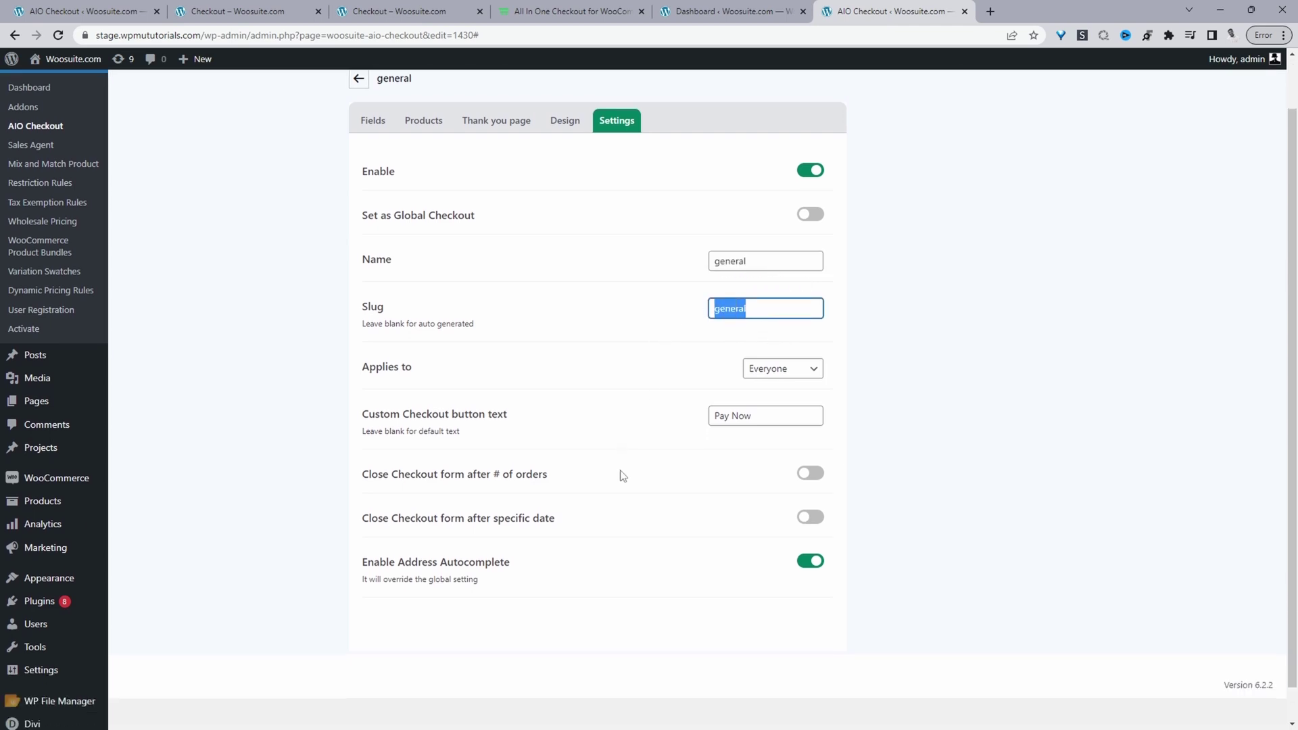
{"action": "scroll", "coordinate": [622, 475], "scroll_direction": "down", "scroll_amount": 1}
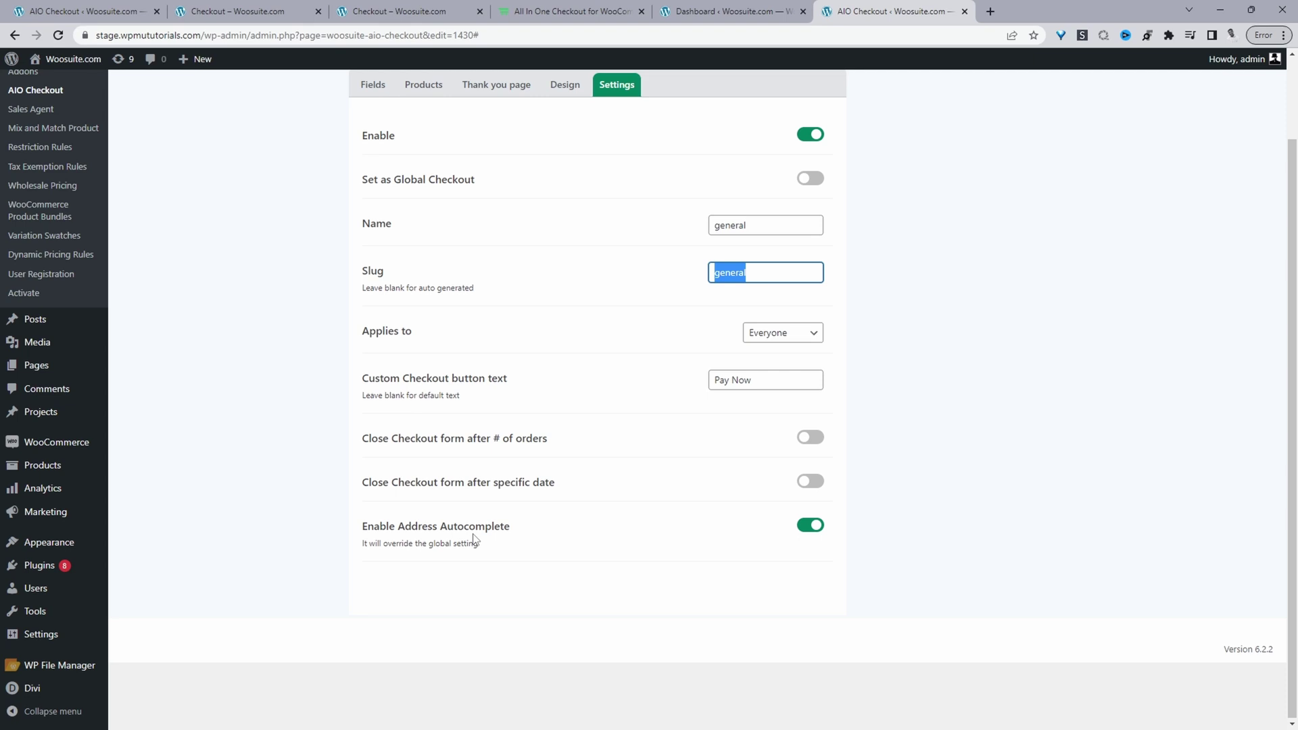
Save the checkout settings and open the live site in a new tab
{"action": "scroll", "coordinate": [764, 414], "scroll_direction": "up", "scroll_amount": 2}
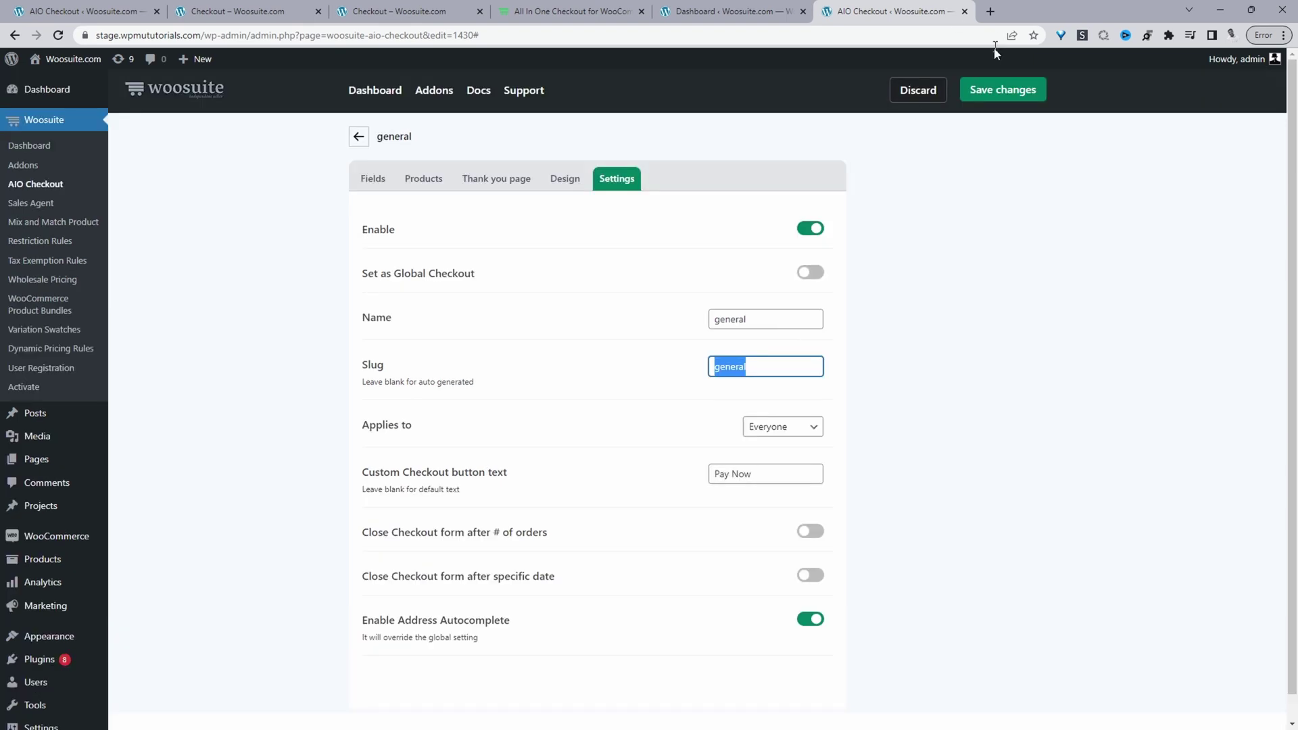
{"action": "left_click", "coordinate": [995, 94]}
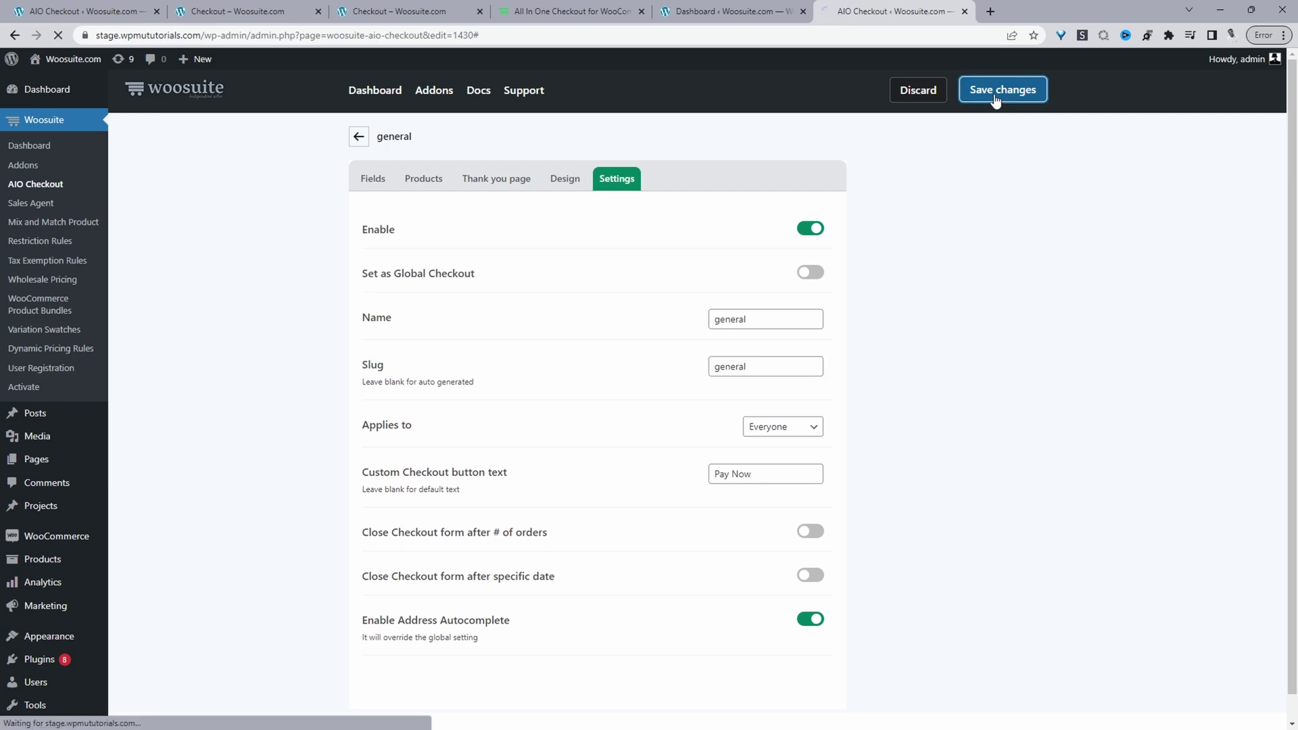
{"action": "middle_click", "coordinate": [80, 84]}
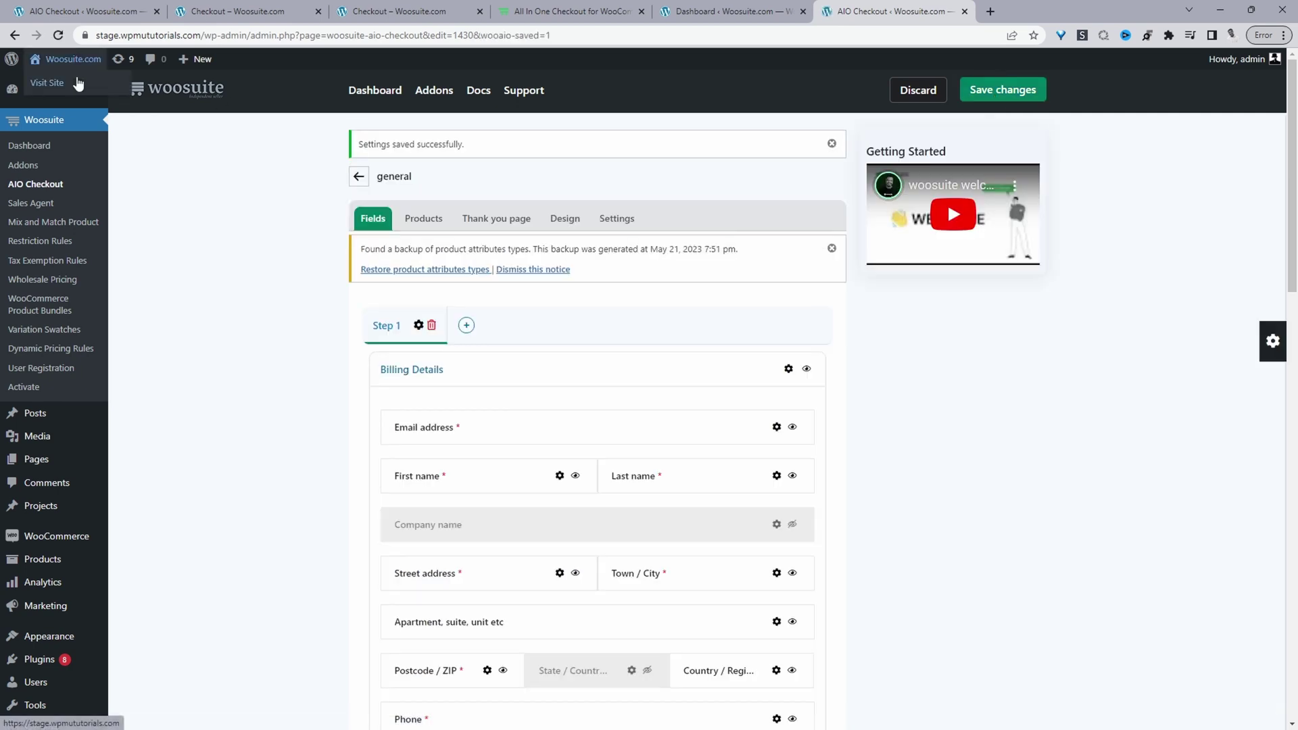
{"action": "key", "text": "ctrl+Tab"}
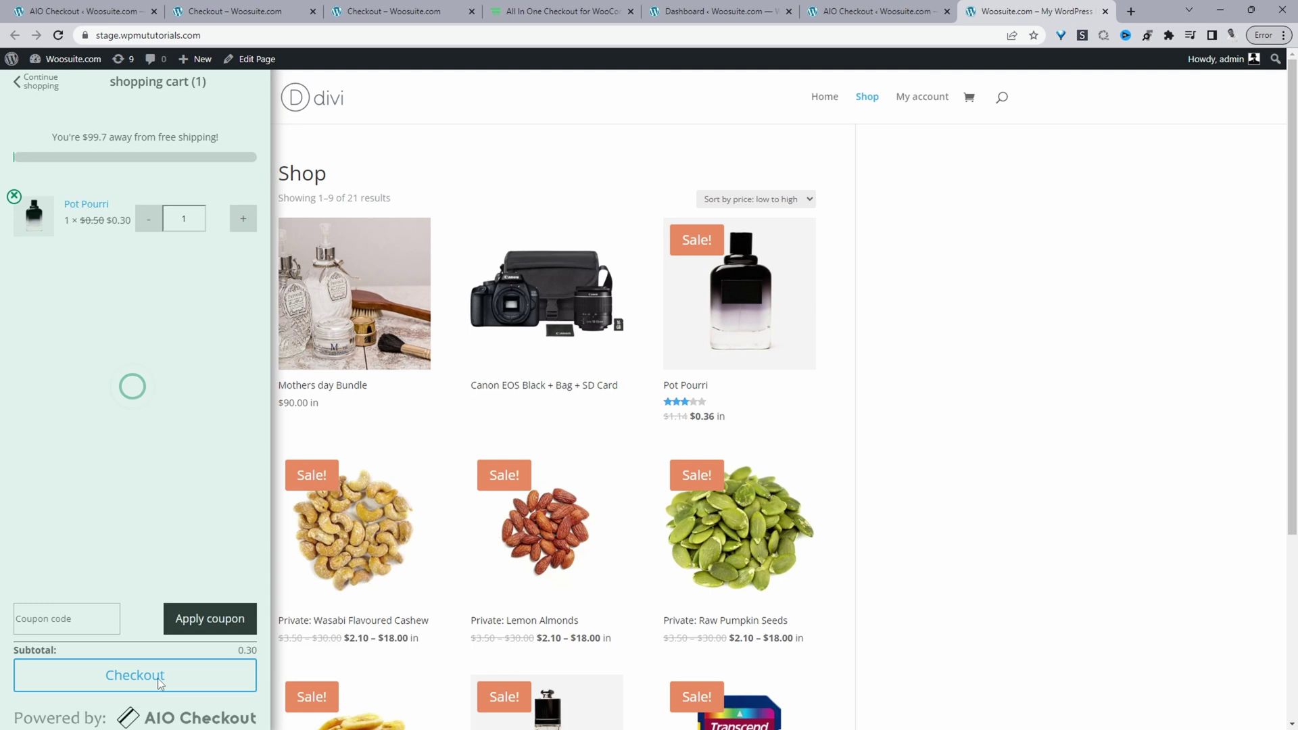
Go from the cart to the storefront checkout and review its Country / Region field
{"action": "left_click", "coordinate": [121, 688]}
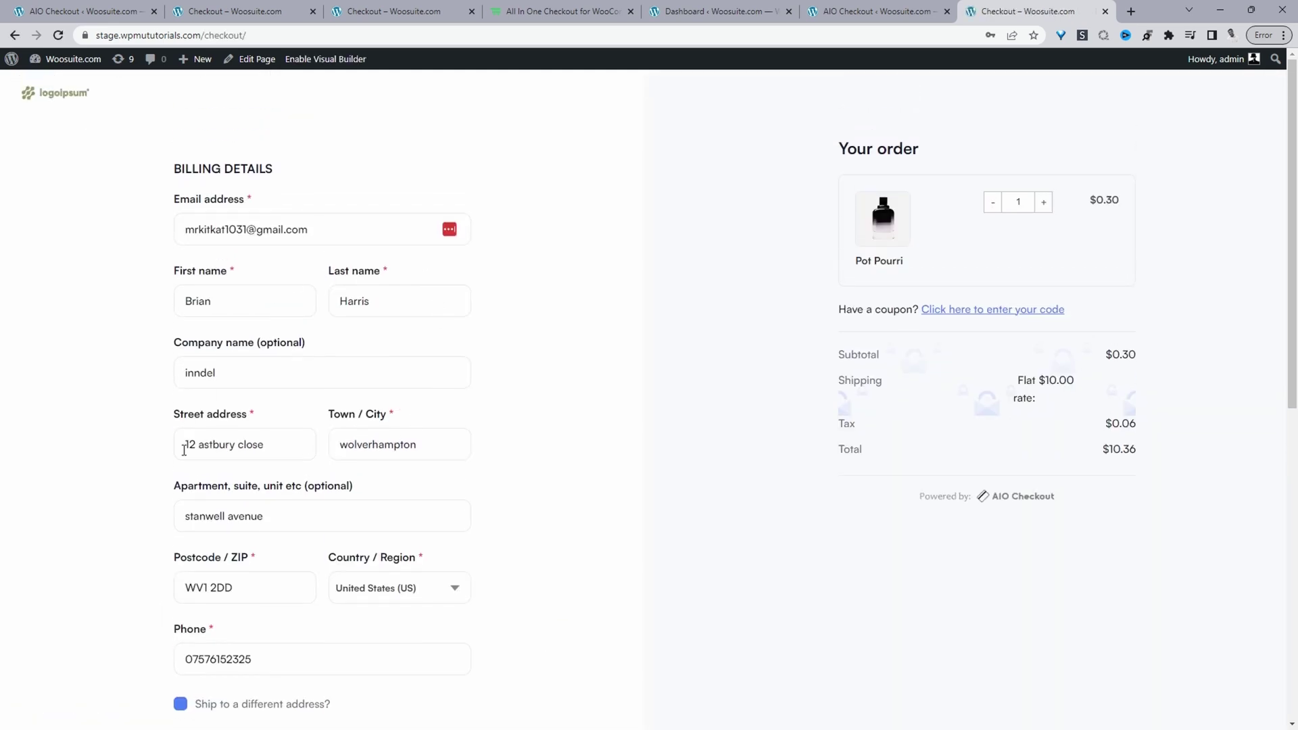
{"action": "scroll", "coordinate": [182, 446], "scroll_direction": "down", "scroll_amount": 5}
{"action": "scroll", "coordinate": [185, 472], "scroll_direction": "down", "scroll_amount": 3}
{"action": "scroll", "coordinate": [419, 568], "scroll_direction": "up", "scroll_amount": 10}
{"action": "mouse_move", "coordinate": [329, 558]}
{"action": "left_mouse_down"}
{"action": "mouse_move", "coordinate": [374, 556]}
{"action": "mouse_move", "coordinate": [343, 556]}
{"action": "left_mouse_up"}
{"action": "left_click", "coordinate": [983, 8]}
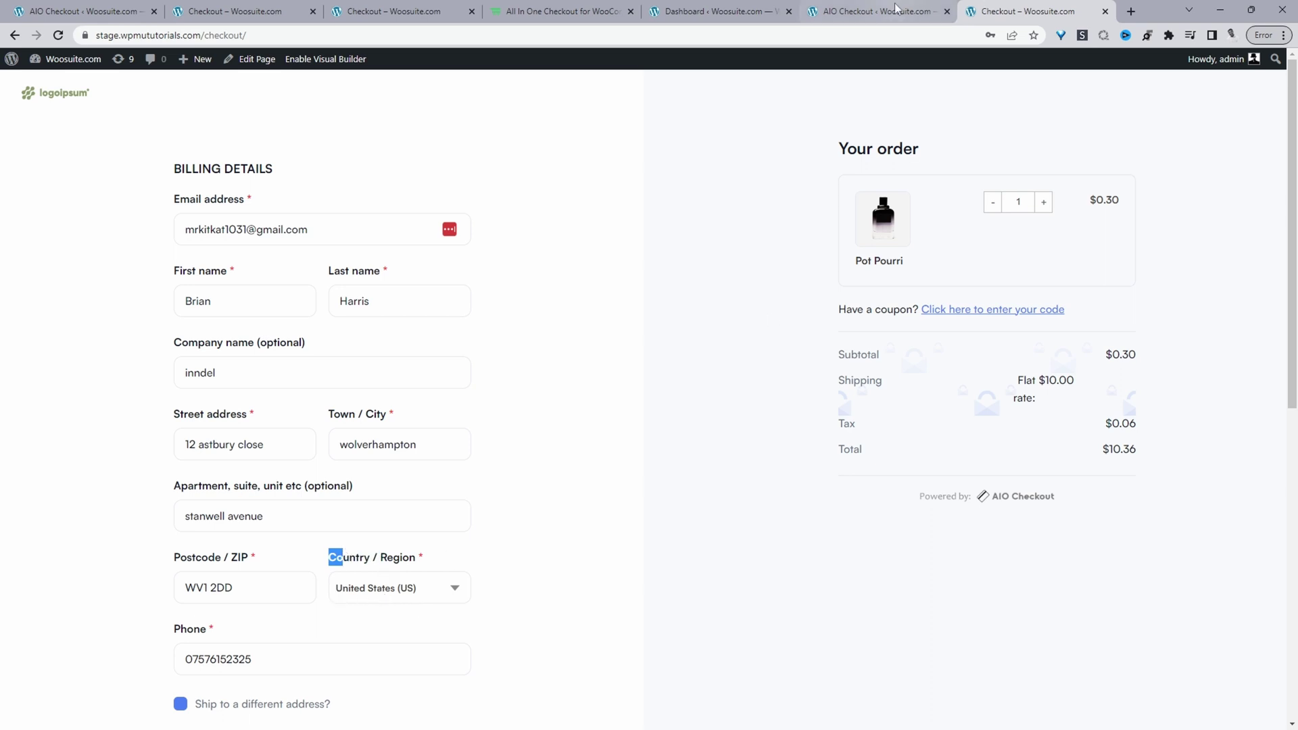
Hide the billing Country / Region field, save, and reload the storefront checkout to confirm
{"action": "key", "text": "ctrl+shift+Tab"}
{"action": "scroll", "coordinate": [779, 367], "scroll_direction": "down", "scroll_amount": 5}
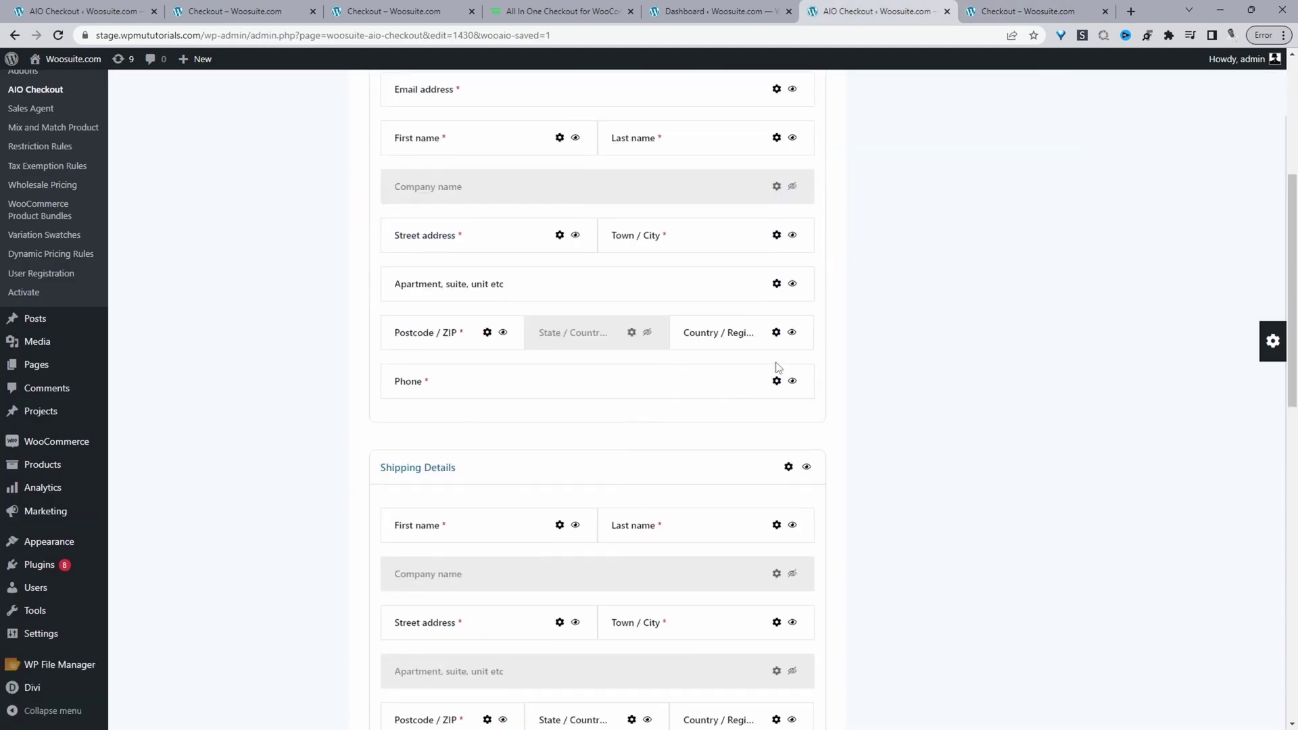
{"action": "left_click", "coordinate": [790, 333]}
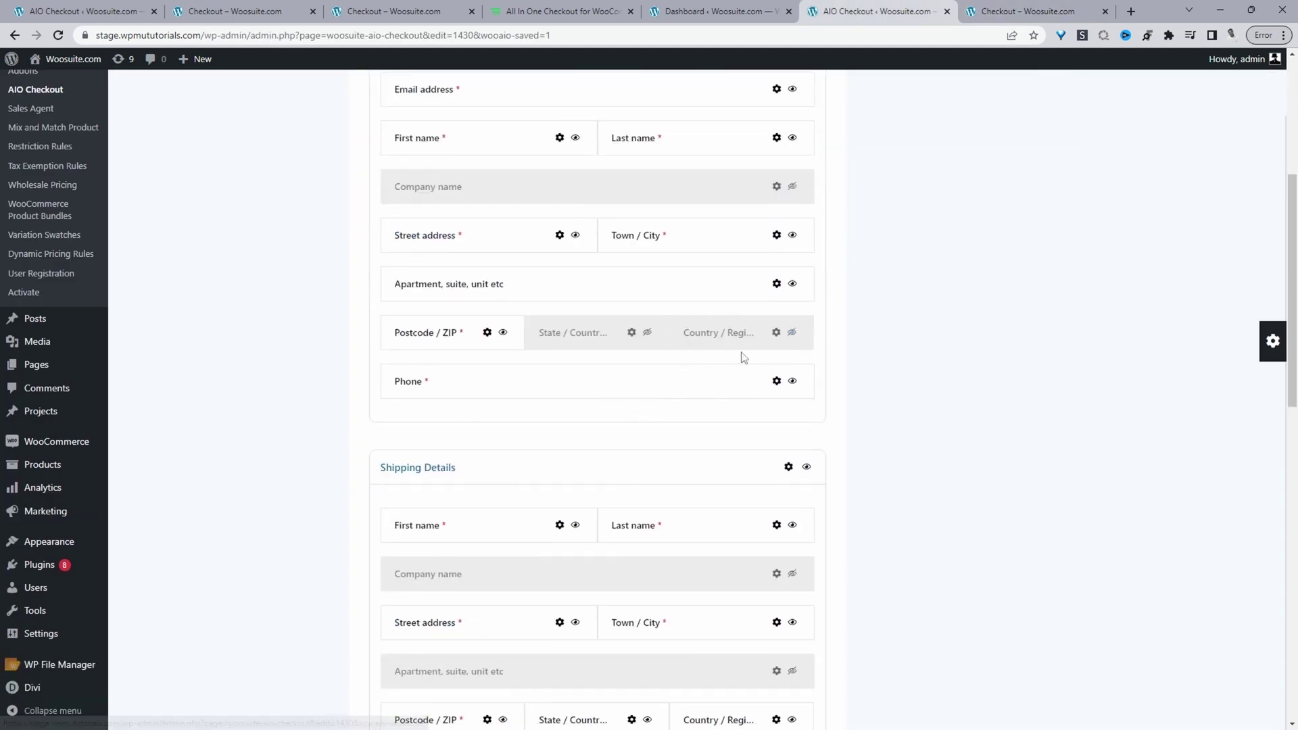
{"action": "scroll", "coordinate": [1118, 294], "scroll_direction": "up", "scroll_amount": 5}
{"action": "left_click", "coordinate": [1002, 90]}
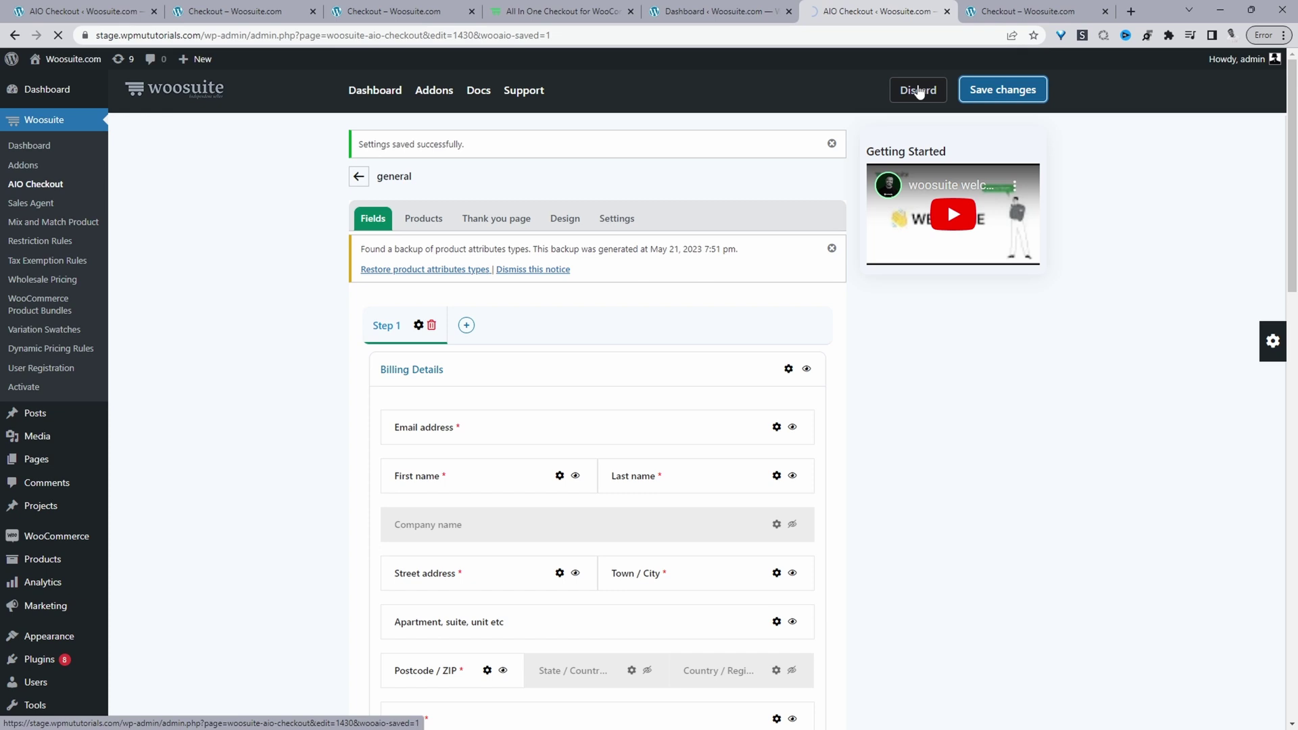
{"action": "left_click", "coordinate": [1014, 11]}
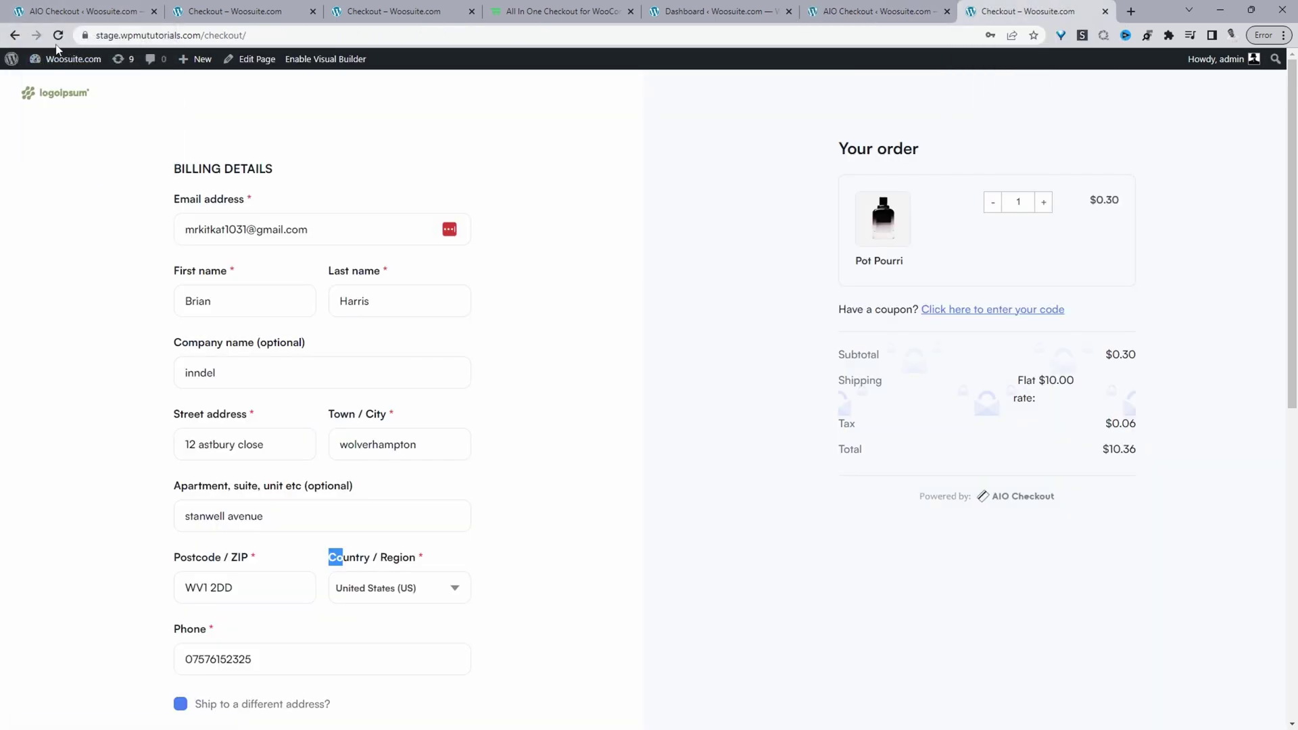
{"action": "left_click", "coordinate": [56, 35]}
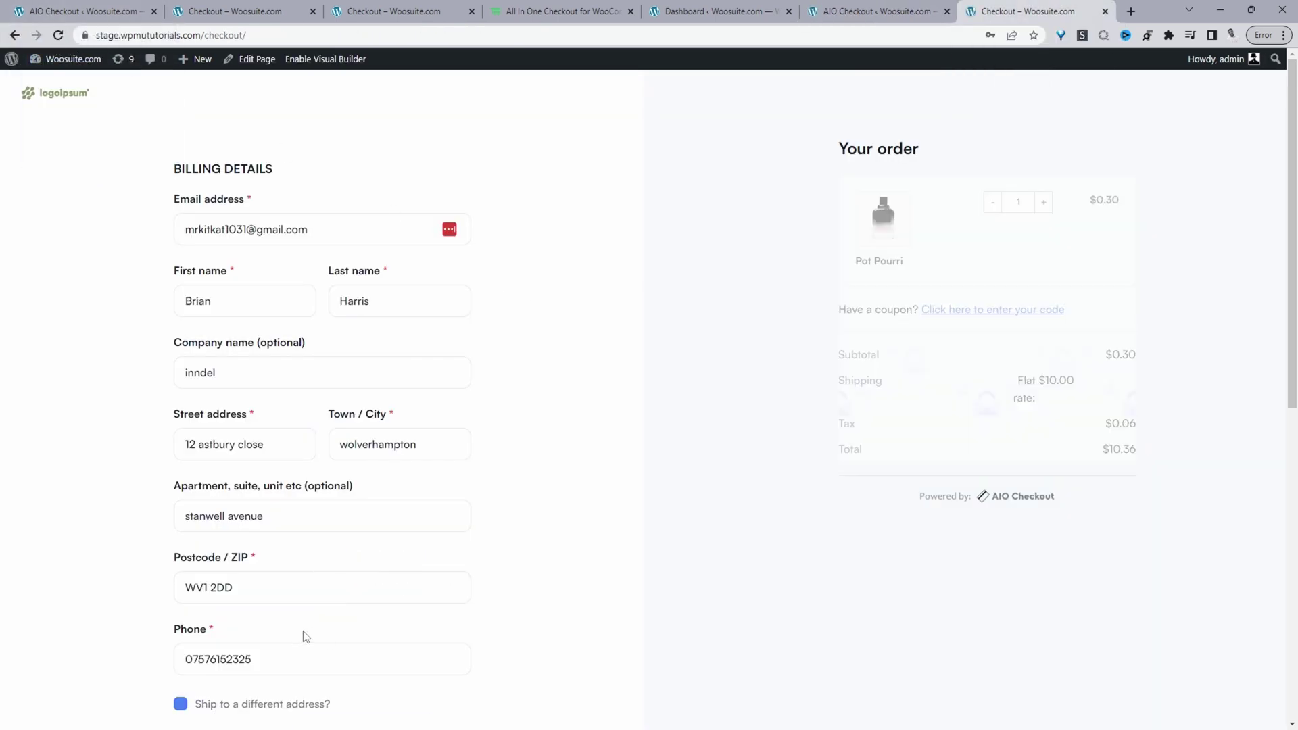